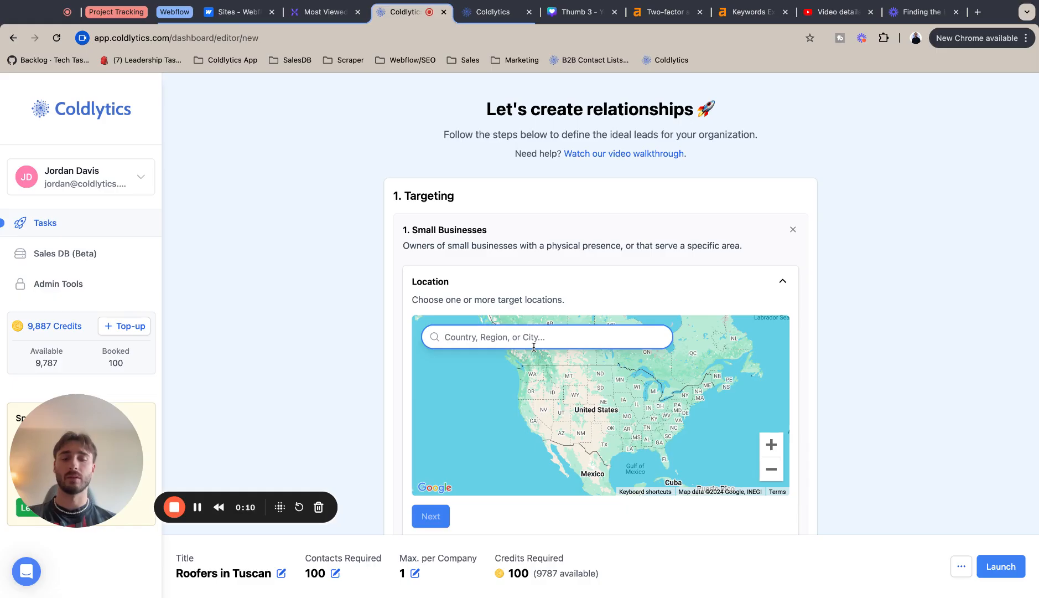
Step: Add Tucson, AZ, USA with a 30-mile radius as the target location and continue to the industry section
type("Arizona")
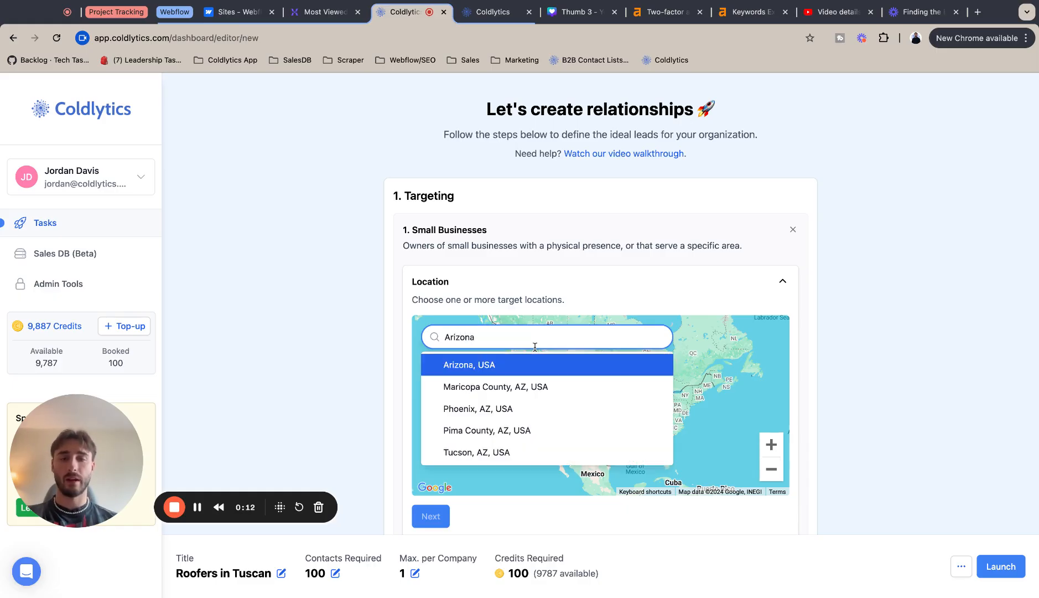
left_click(495, 458)
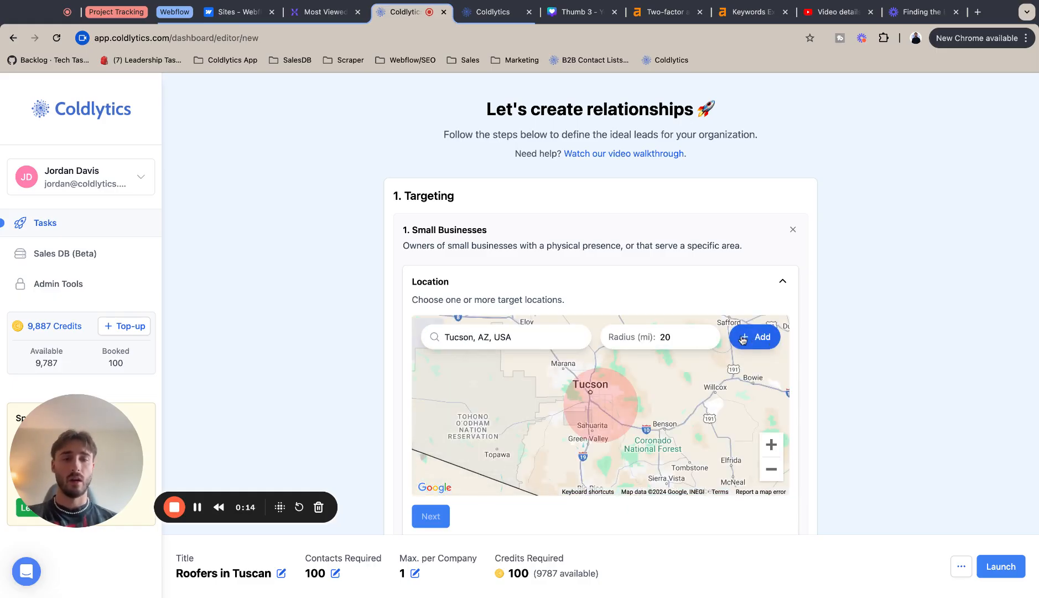
left_click(709, 335)
left_click(709, 334)
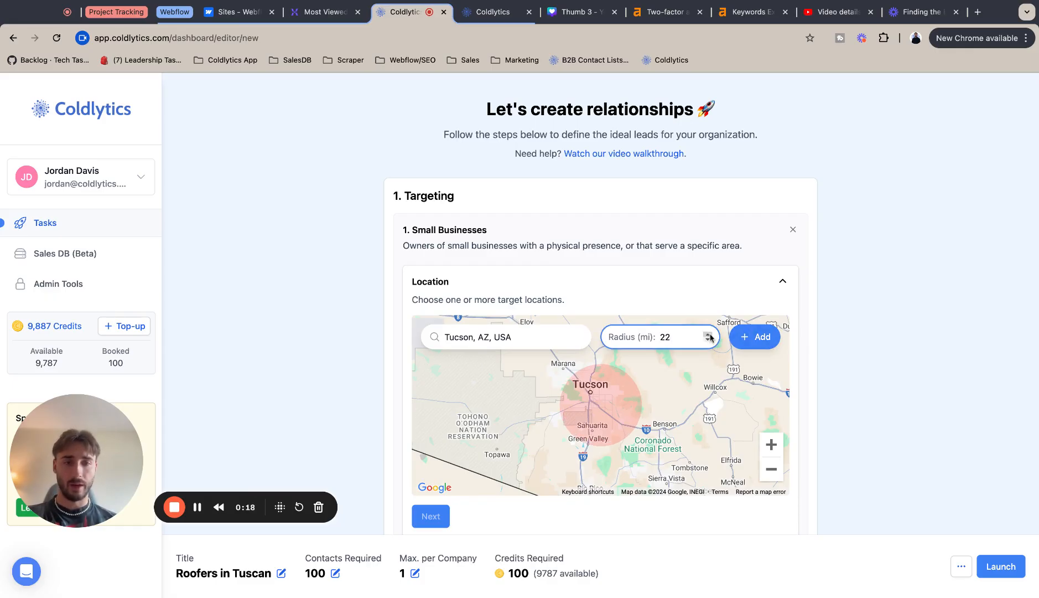
left_click(709, 335)
left_click(710, 334)
key("Up")
key("Up")
key("Up")
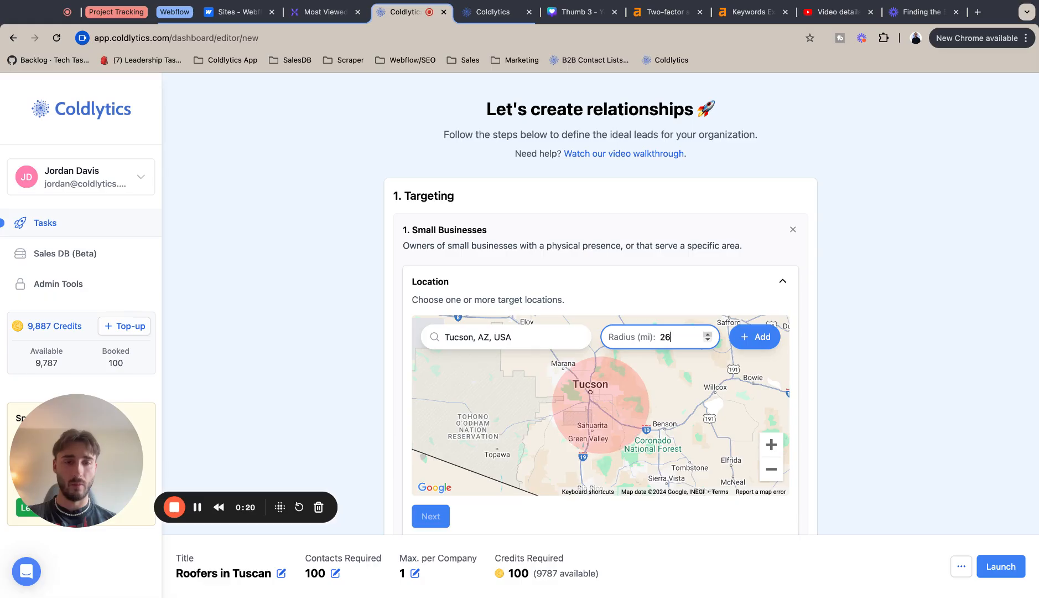
key("Up")
key("Up")
key("Up")
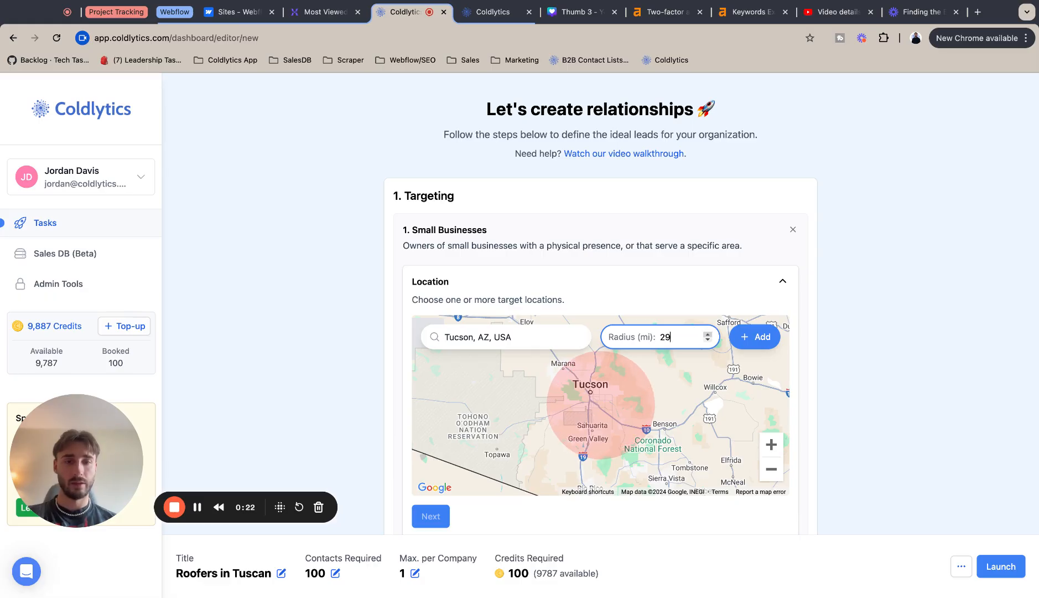
left_click(767, 332)
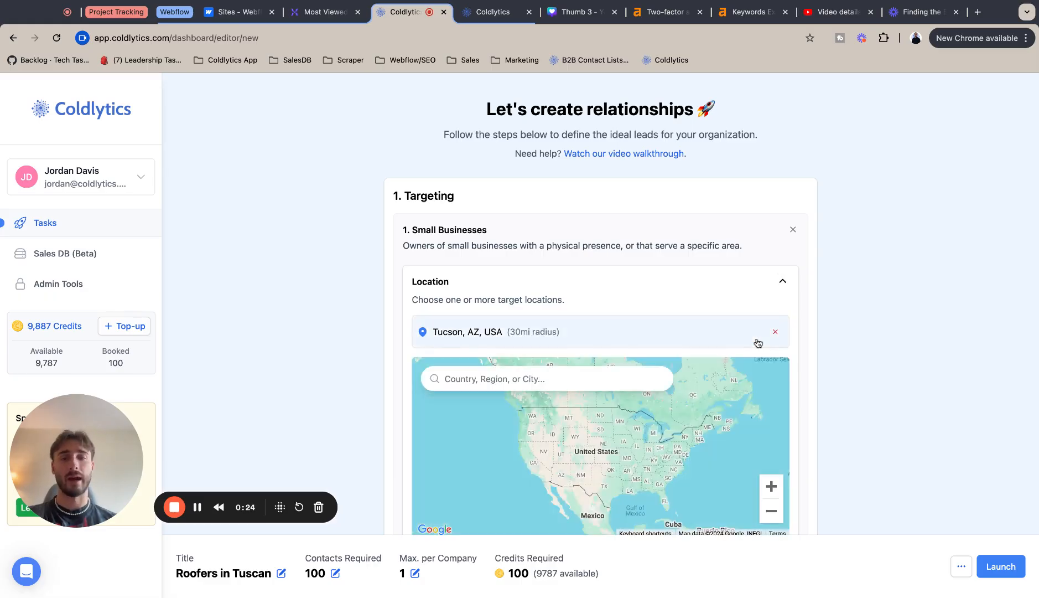
scroll(759, 343, "down", 2)
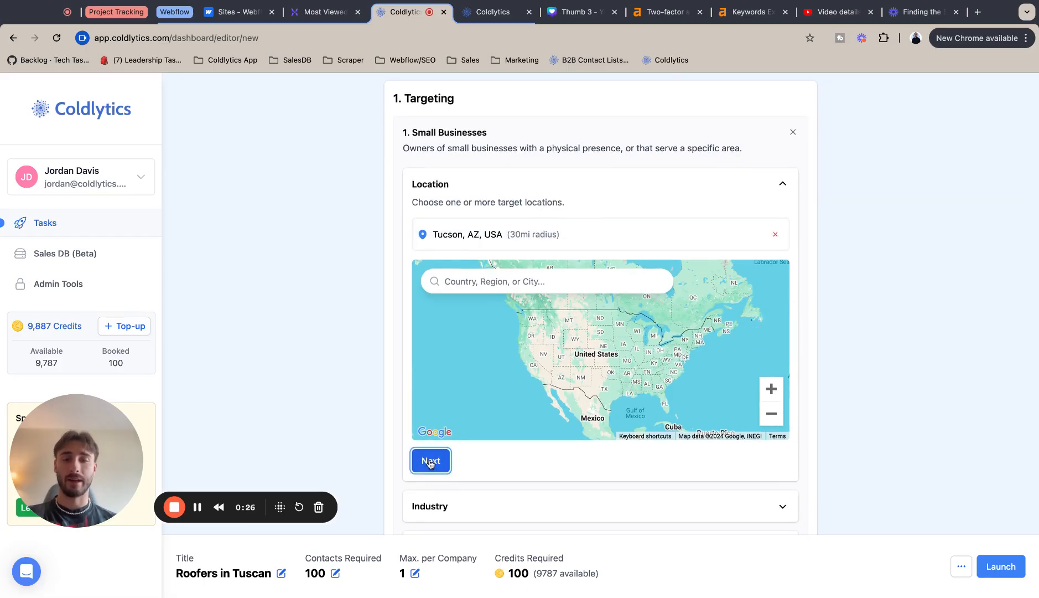
left_click(434, 459)
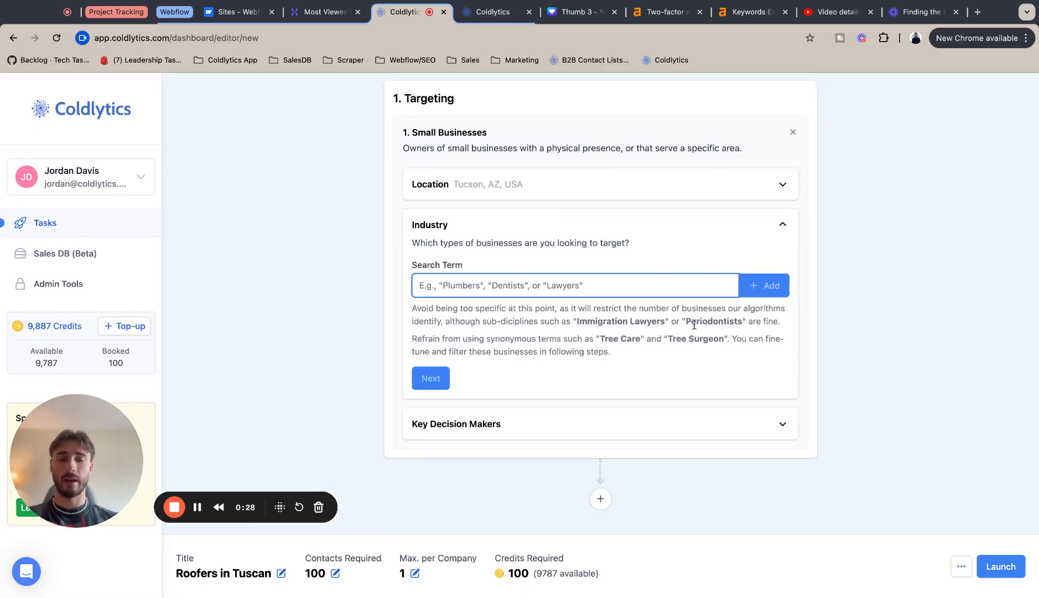
Step: Add "Roofers" as the industry search term and continue to the key decision makers
type("Roo")
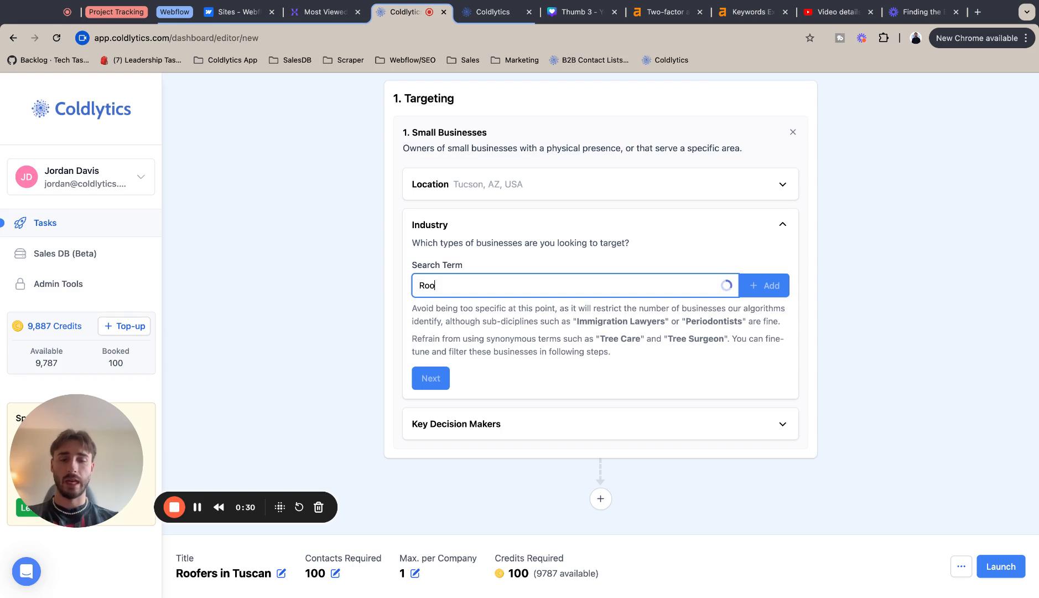
type("fers")
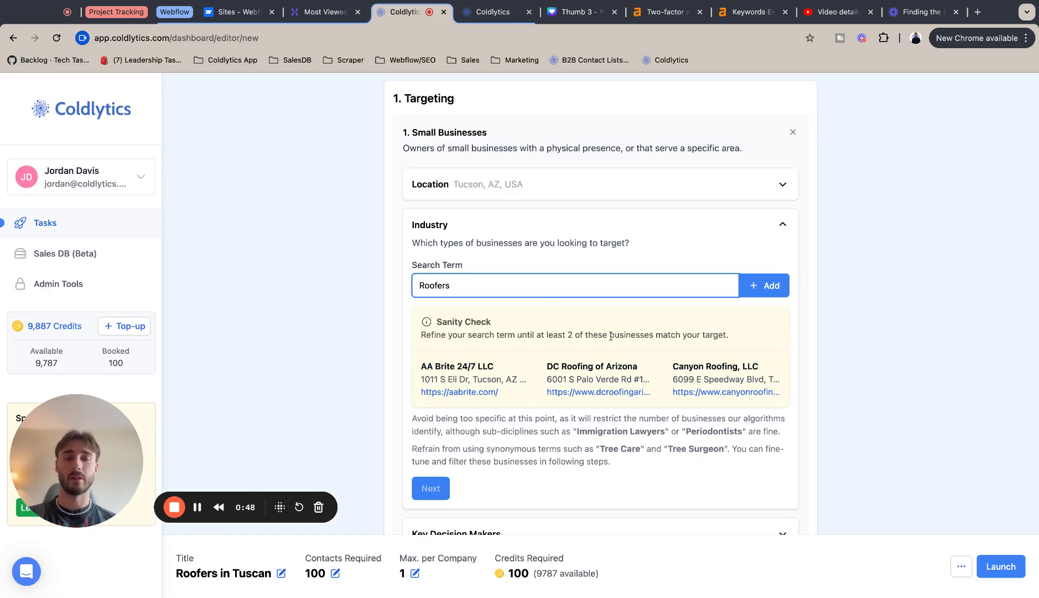
left_click(752, 292)
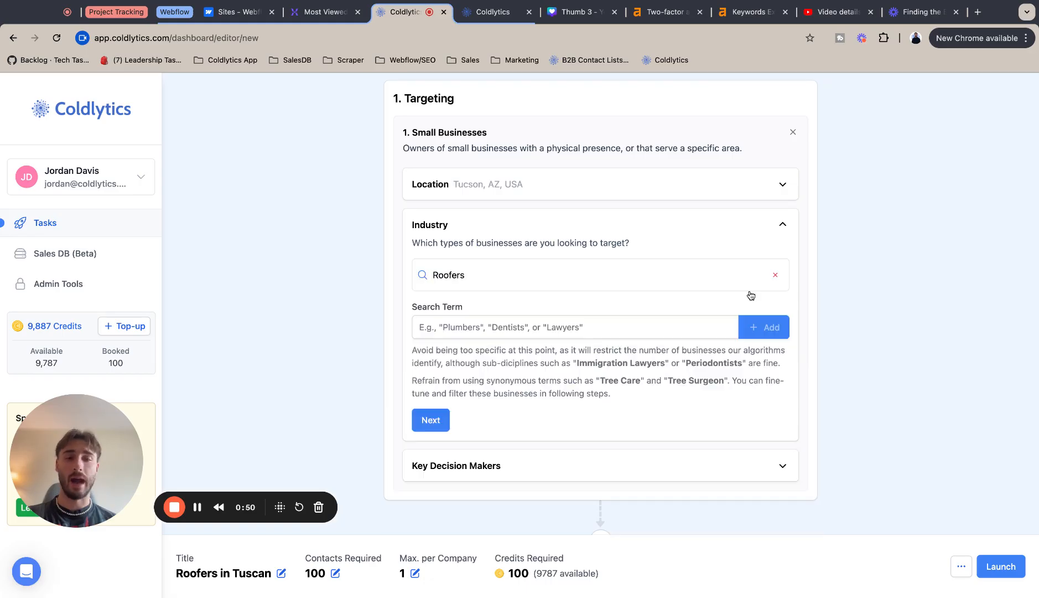
left_click(427, 424)
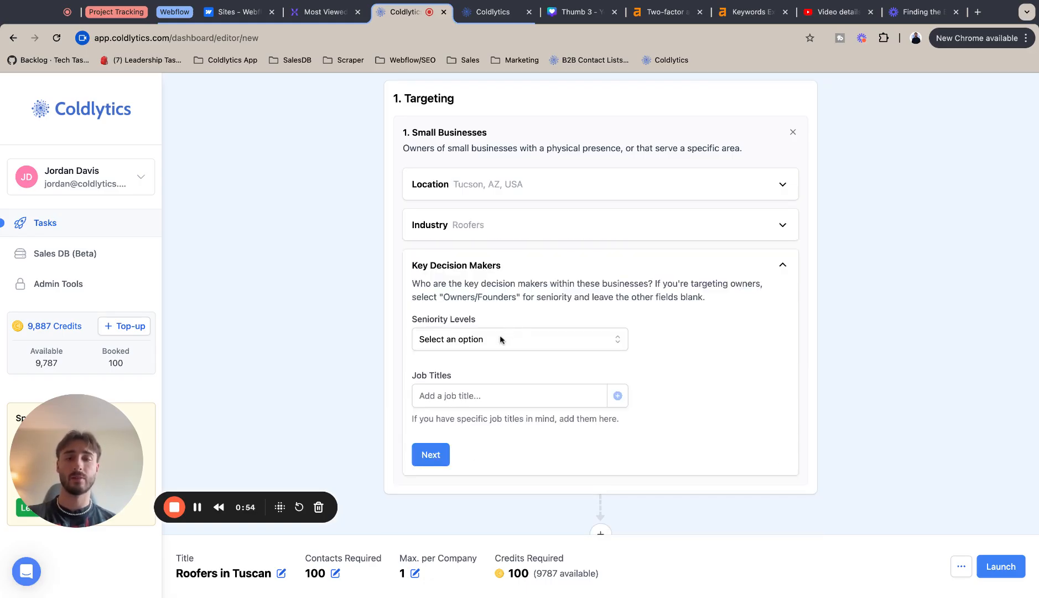
Step: Target the Owners/Founders and Directors & Executives seniority levels without specific job titles, and complete the targeting section
left_click(500, 339)
left_click(464, 364)
left_click(464, 370)
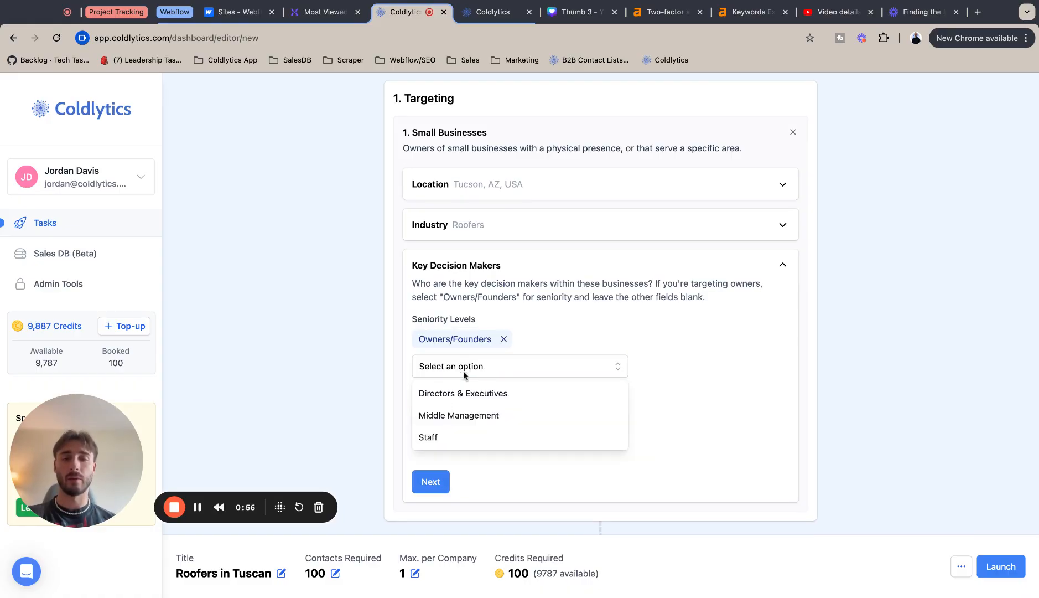
left_click(464, 393)
left_click(465, 424)
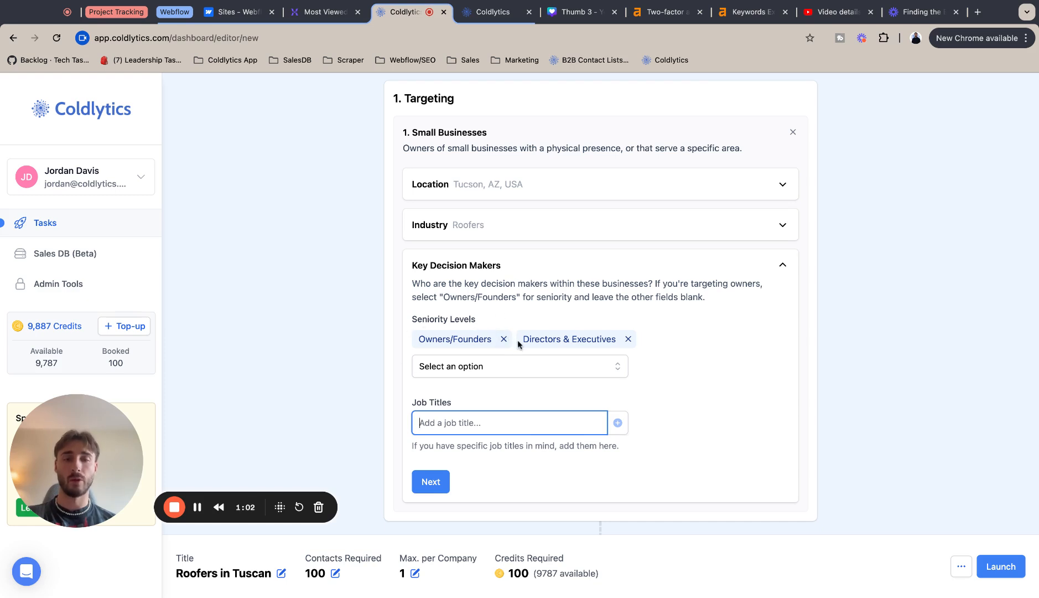
left_click(436, 487)
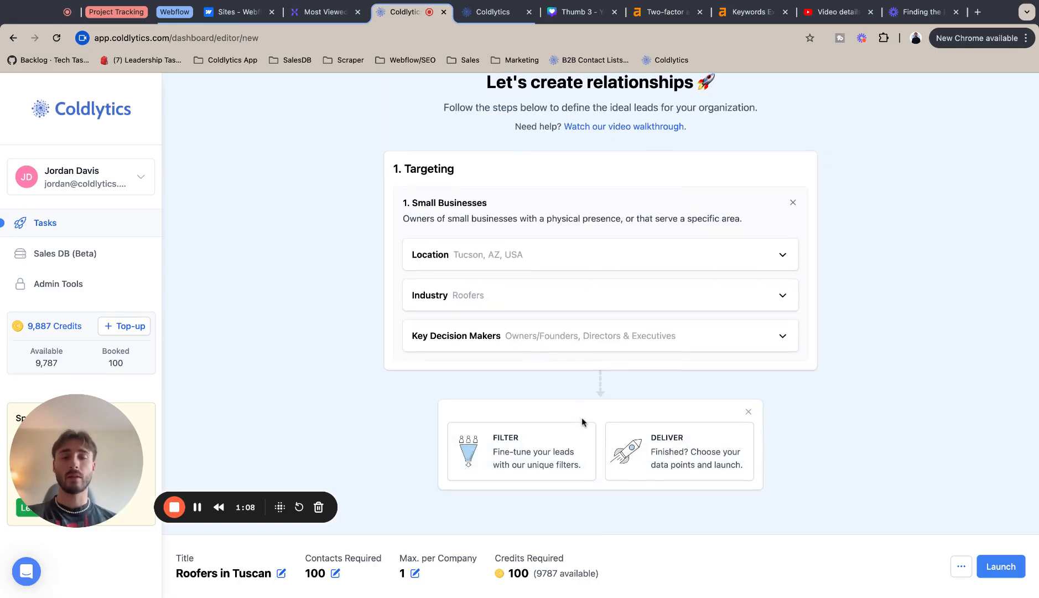
Step: Add a Google Reviews filter from the firmographics category
left_click(533, 459)
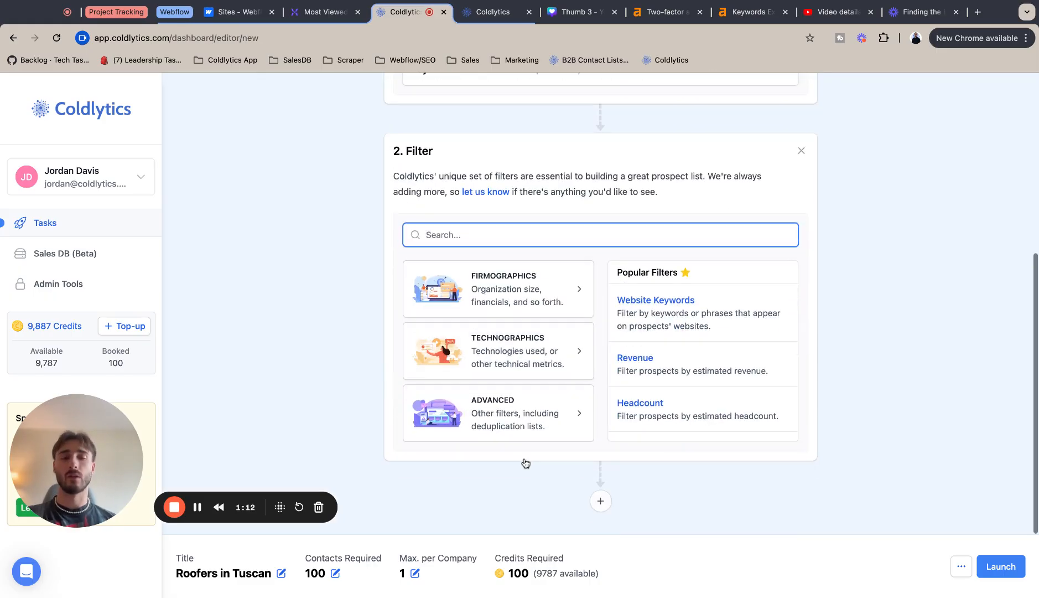
left_click(527, 290)
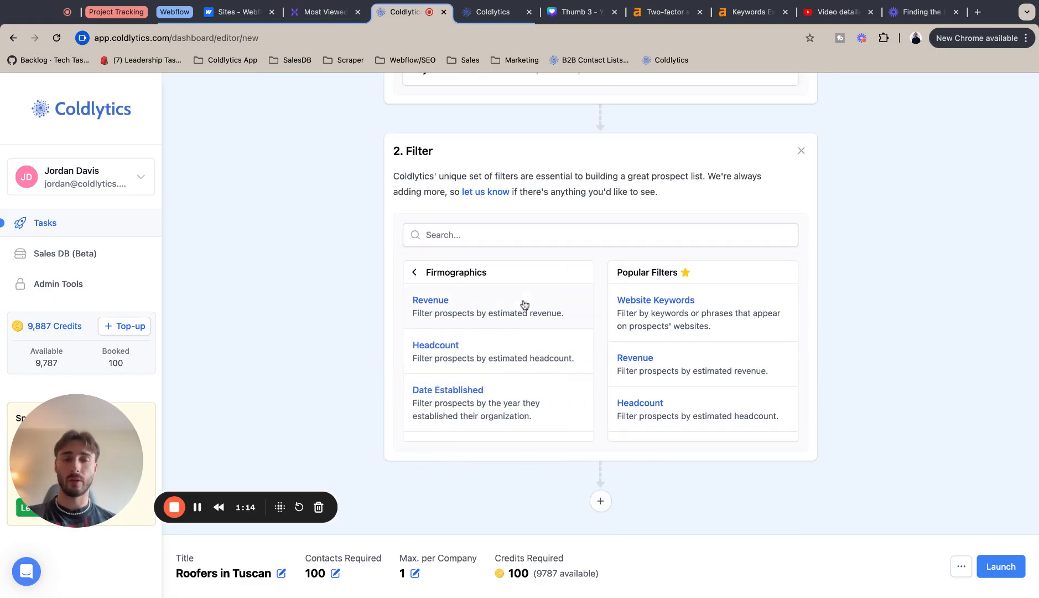
scroll(507, 354, "down", 2)
scroll(508, 355, "down", 2)
left_click(468, 362)
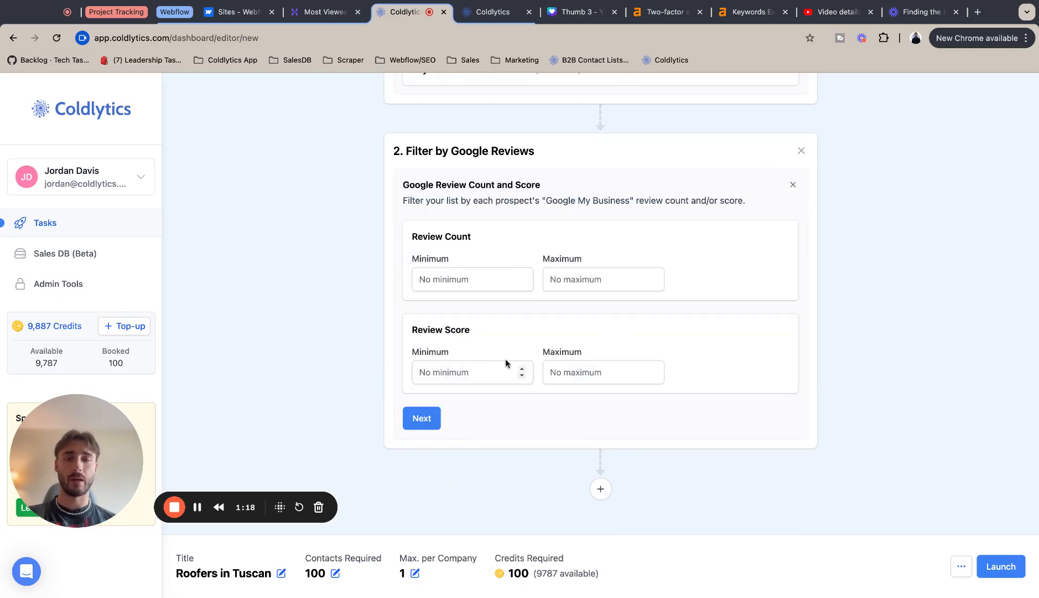
Step: Limit the Google review score to a minimum of 3 and a maximum of 5, and save the filter
left_click(474, 378)
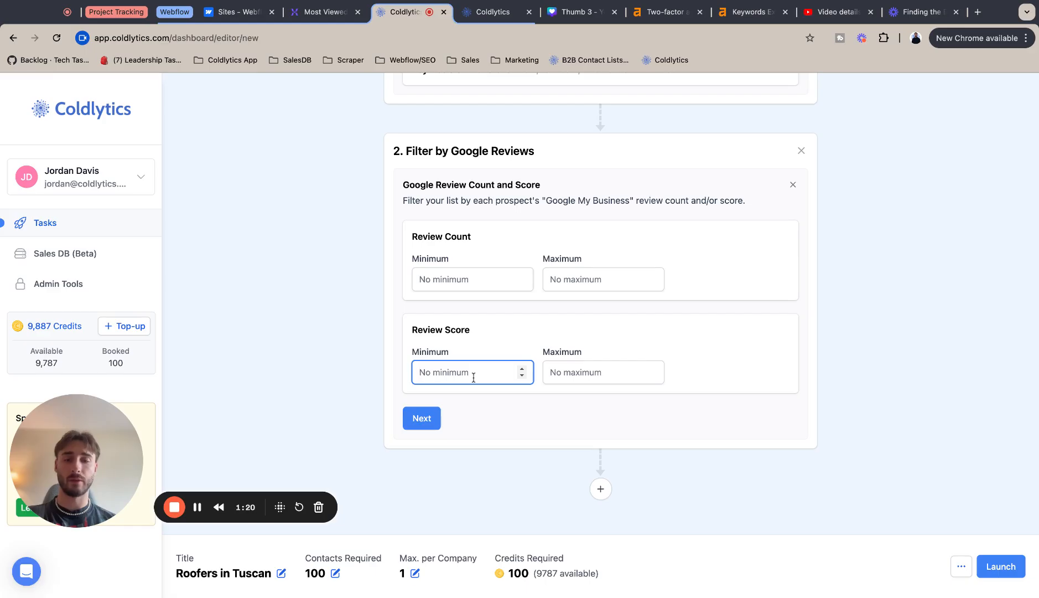
type("3")
left_click(580, 371)
type("5")
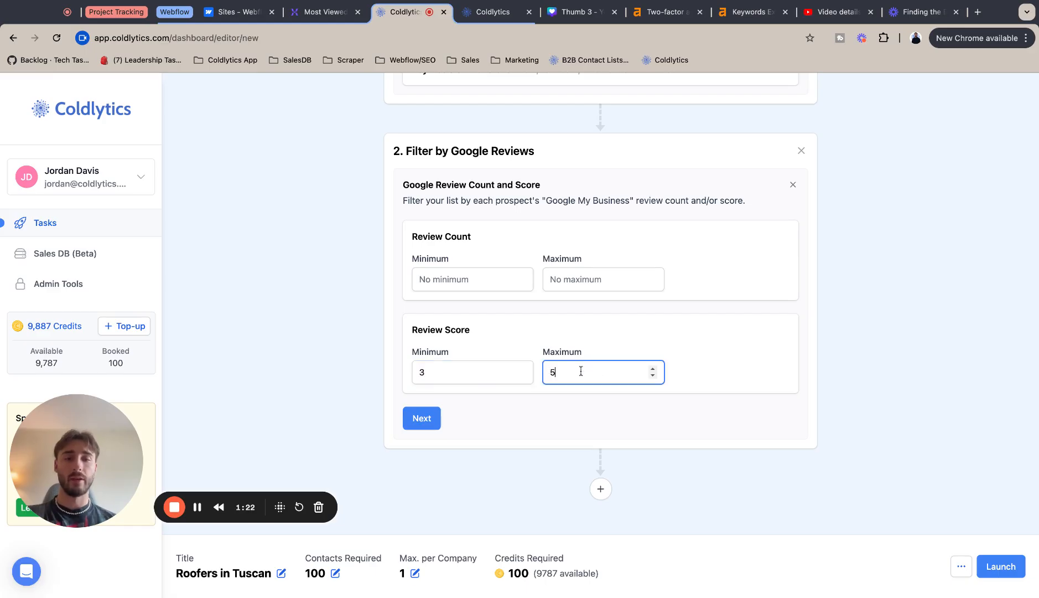
left_click(672, 331)
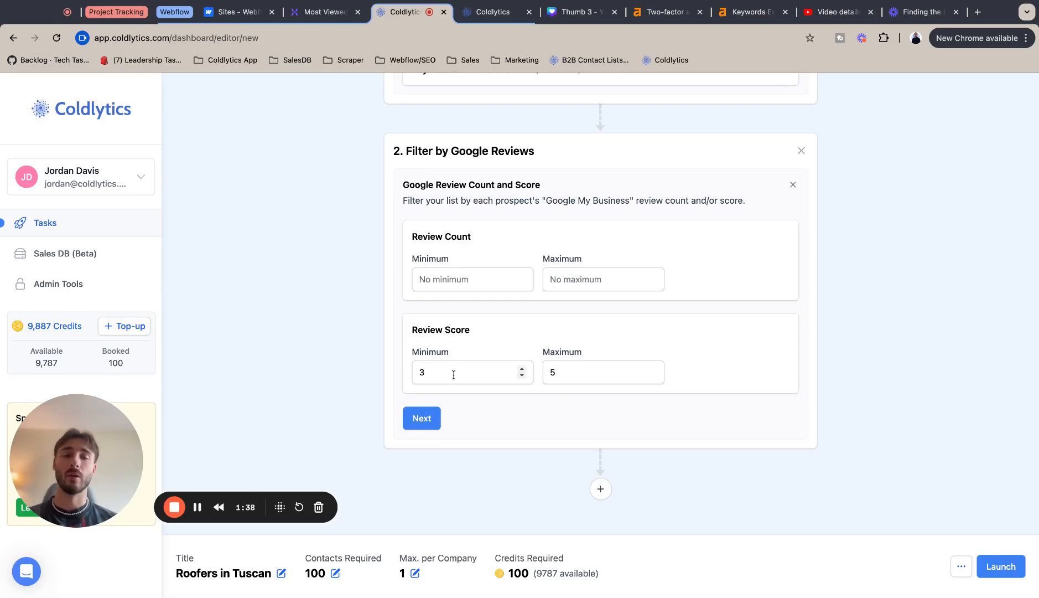
left_click(426, 419)
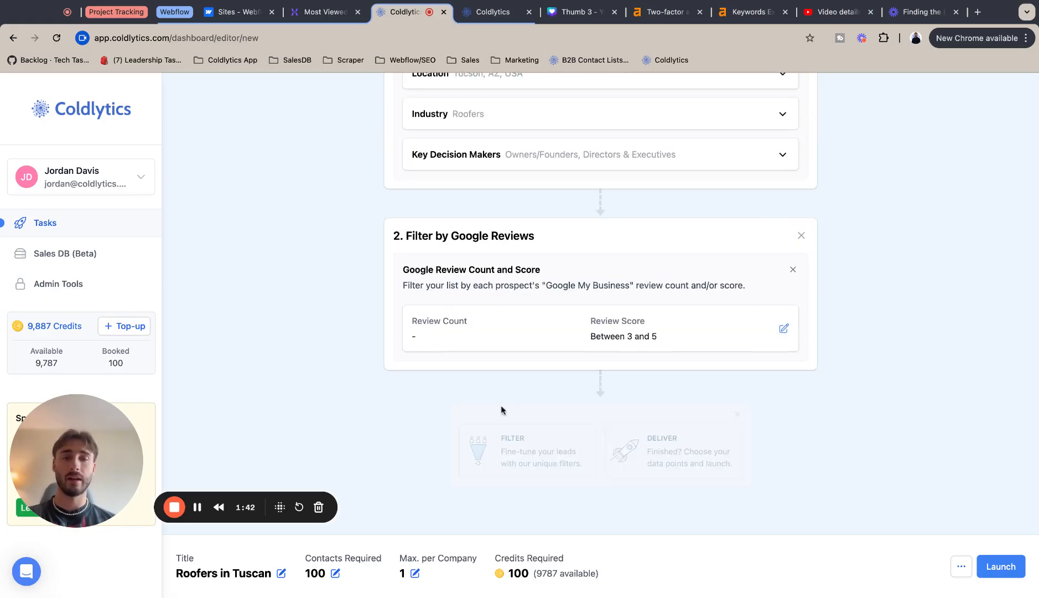
Step: Add a second firmographic filter for Google Maps Search Position
left_click(536, 444)
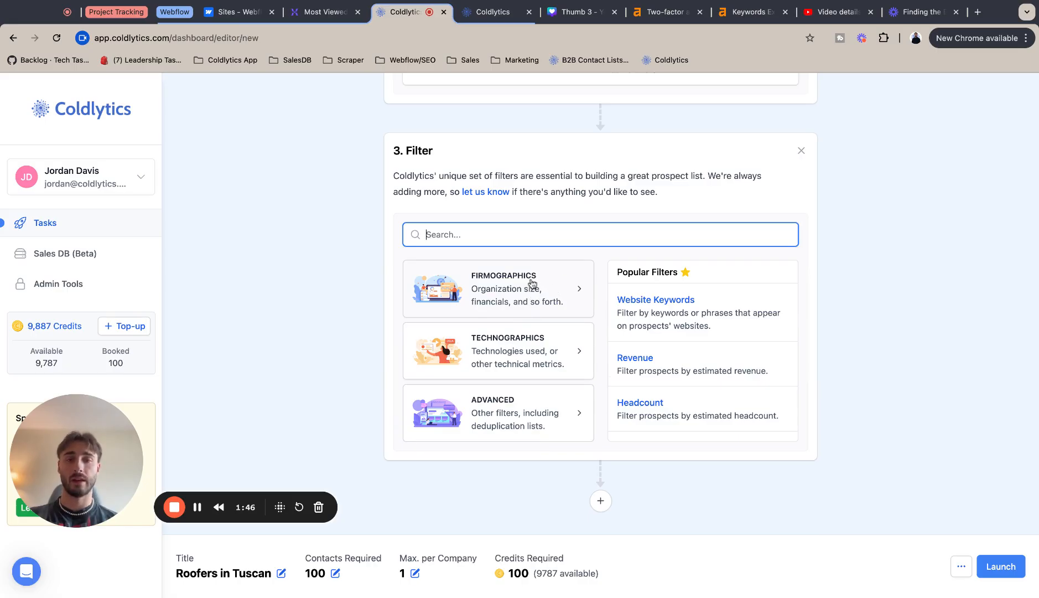
left_click(529, 282)
scroll(509, 343, "down", 5)
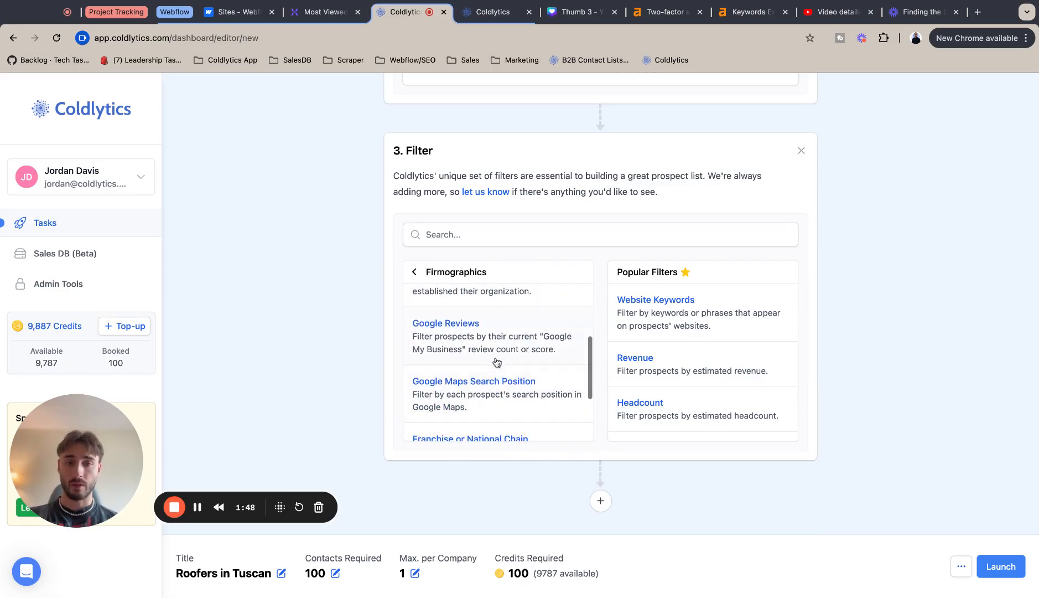
left_click(454, 389)
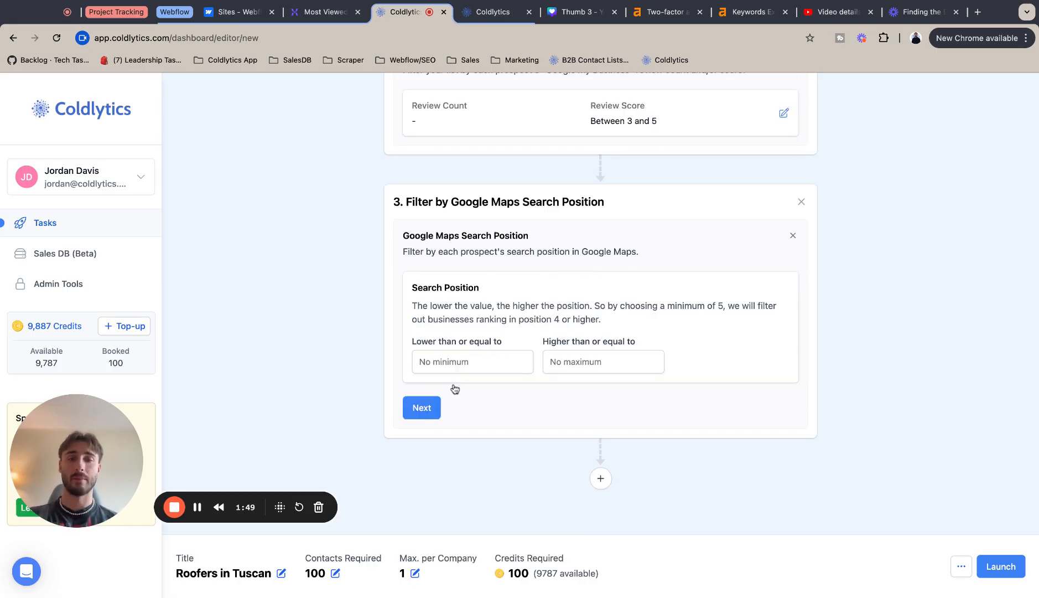
Step: Set the Google Maps search position range from 6 to 15 and save the filter
left_click(496, 360)
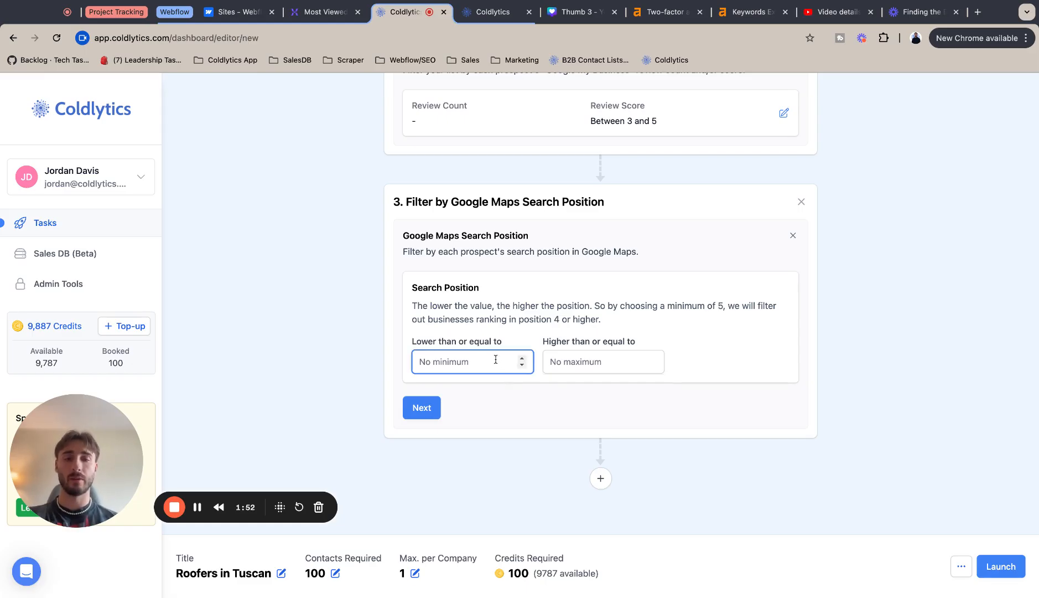
type("6")
left_click(589, 357)
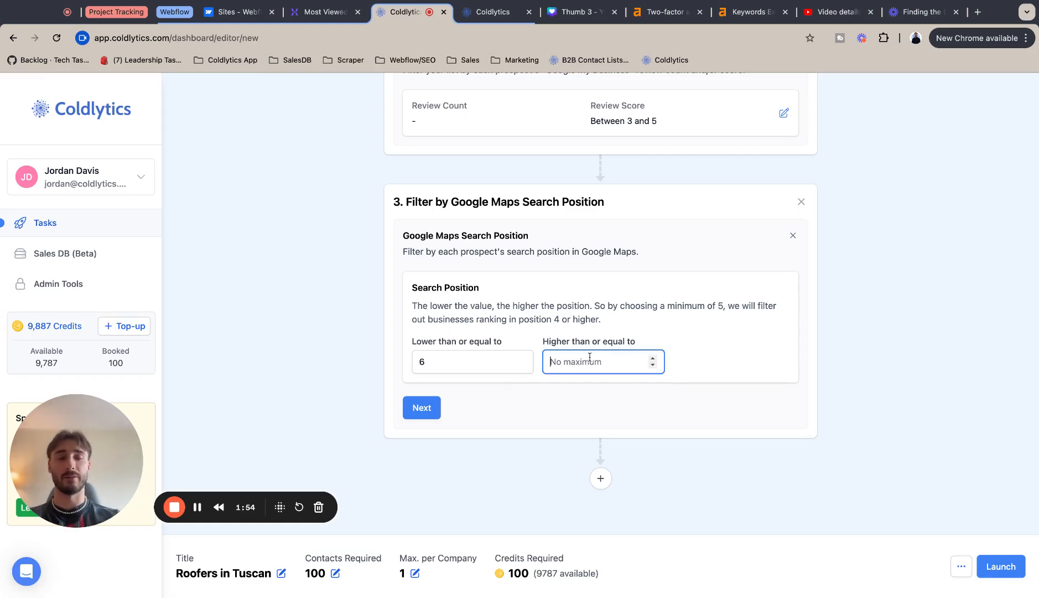
type("15")
left_click(692, 316)
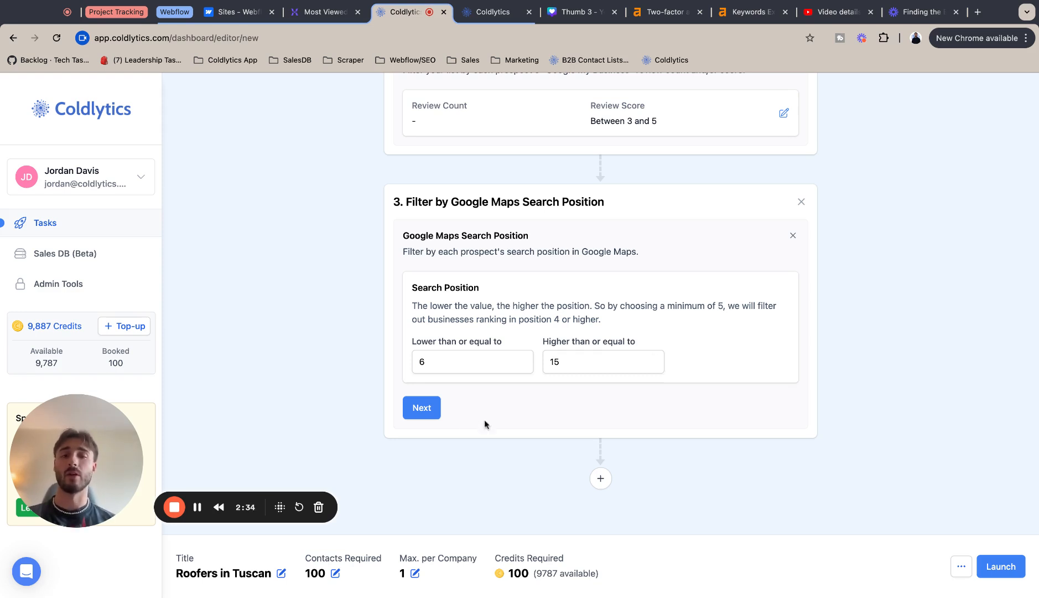
left_click(421, 408)
Step: Add a third firmographic filter for Advertiser Status
left_click(531, 468)
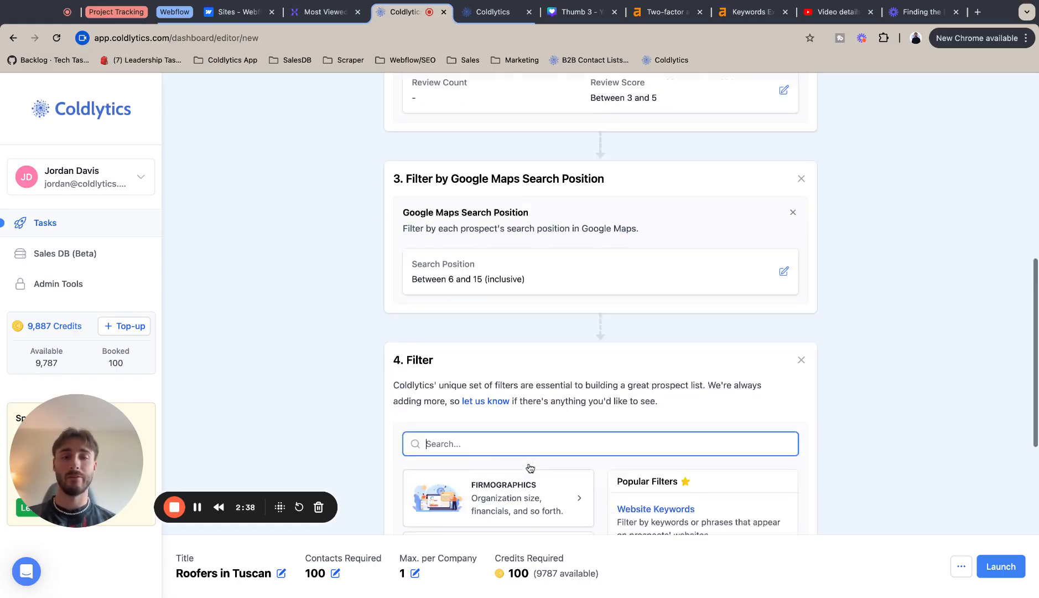
left_click(527, 290)
scroll(521, 354, "down", 5)
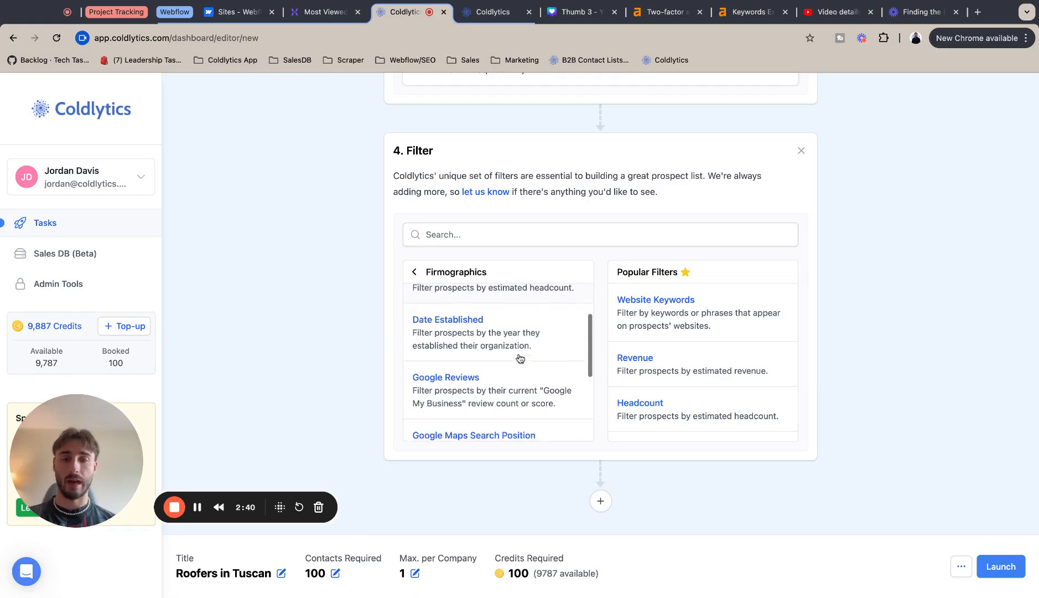
left_click(471, 421)
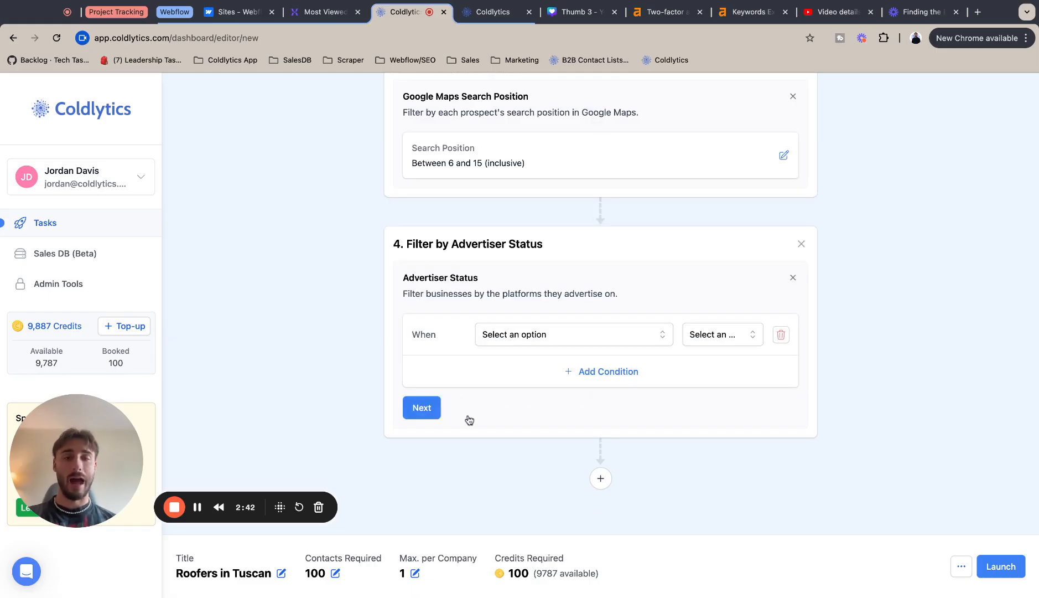
Step: Set the first advertiser condition to Advertises on Facebook with Yes, and add a second condition row
left_click(519, 336)
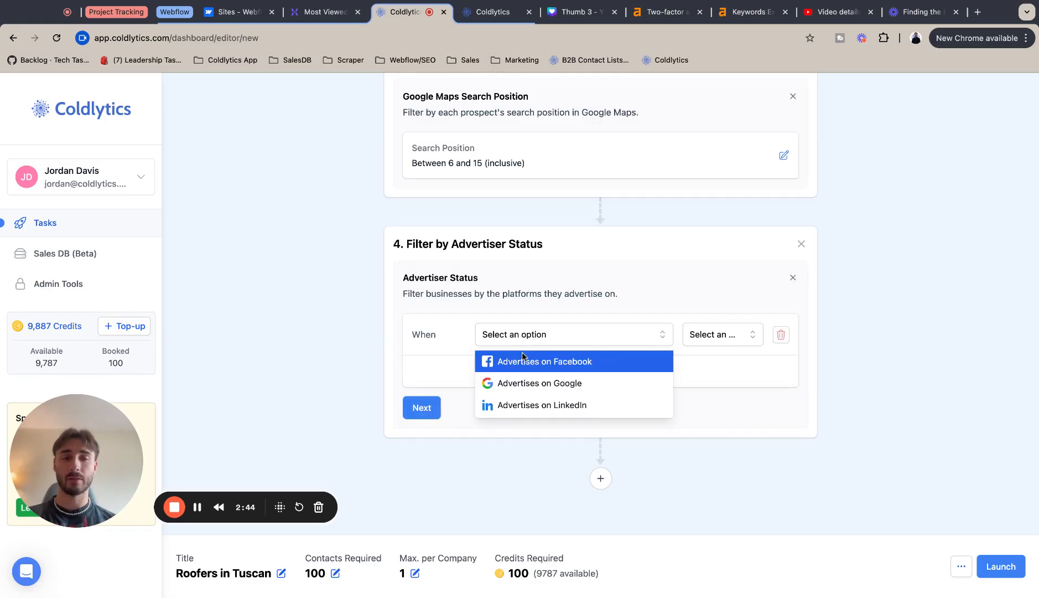
left_click(523, 359)
left_click(592, 372)
left_click(721, 338)
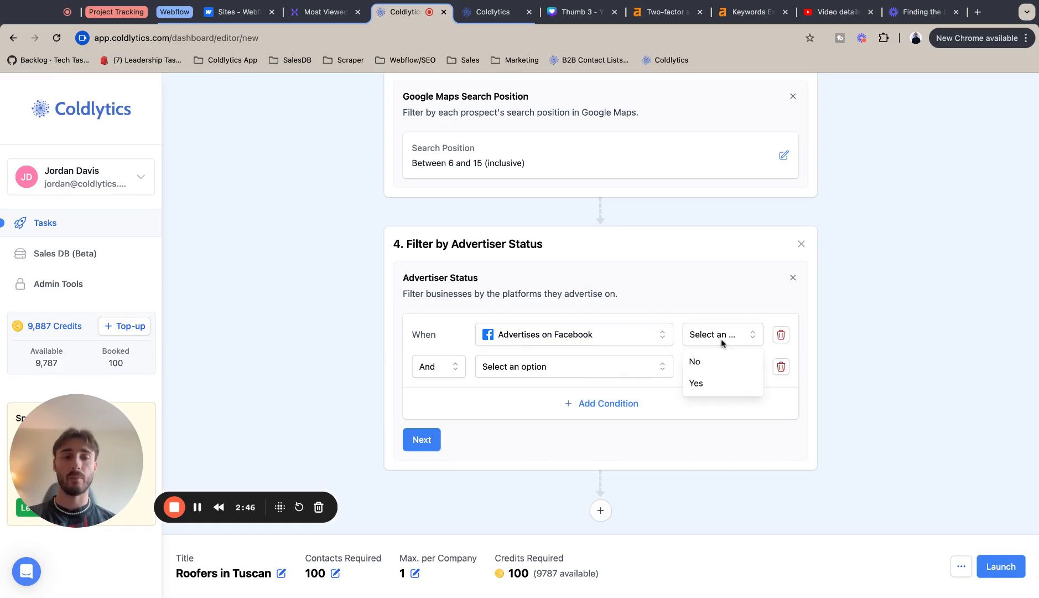
left_click(715, 382)
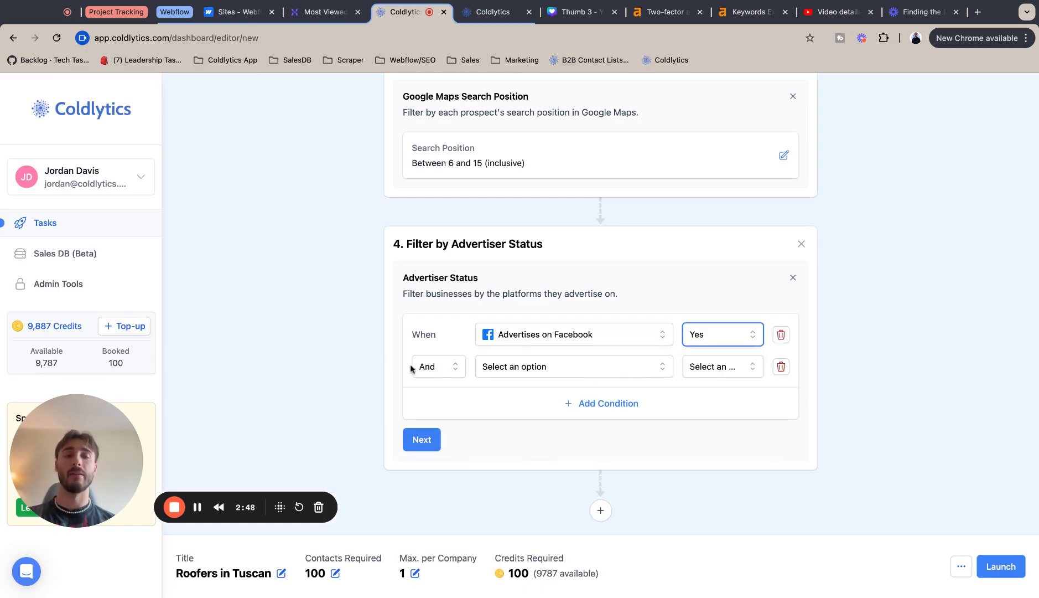
Step: Set the second advertiser condition to Or, Advertises on Google, with Yes
left_click(442, 371)
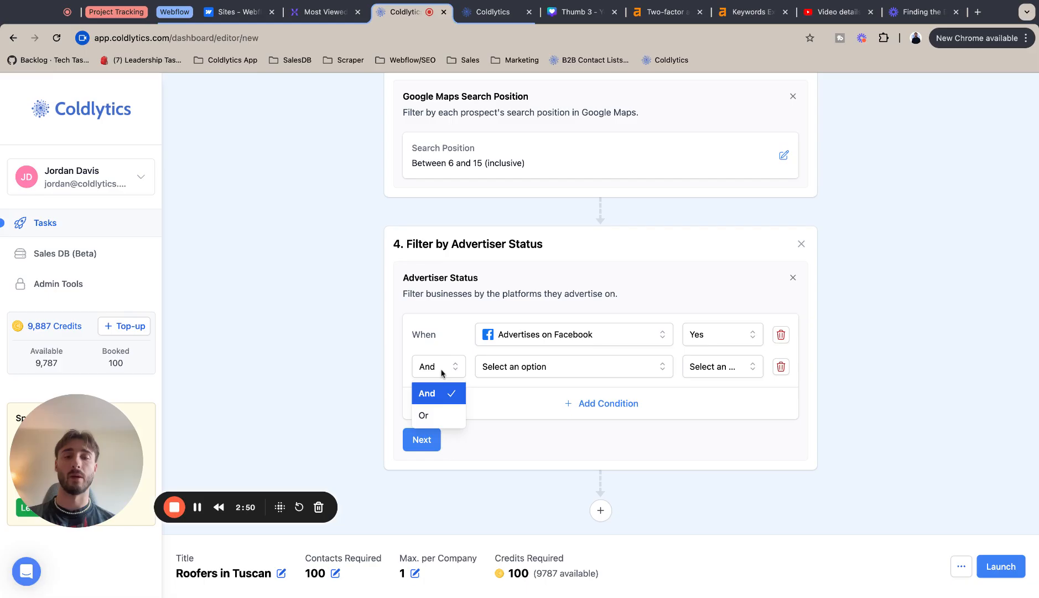
left_click(434, 414)
left_click(501, 365)
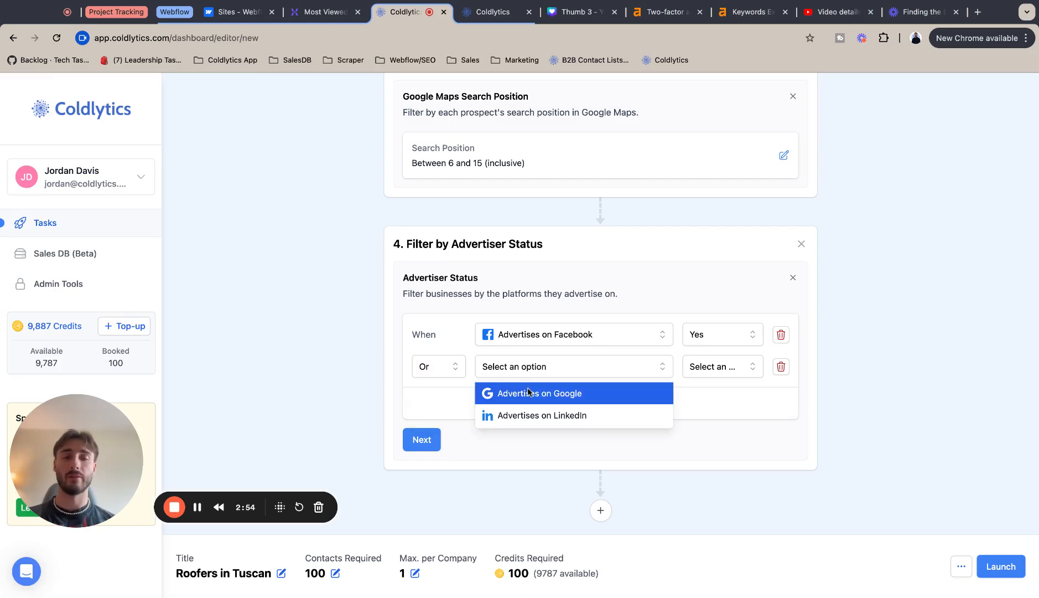
left_click(528, 392)
left_click(741, 366)
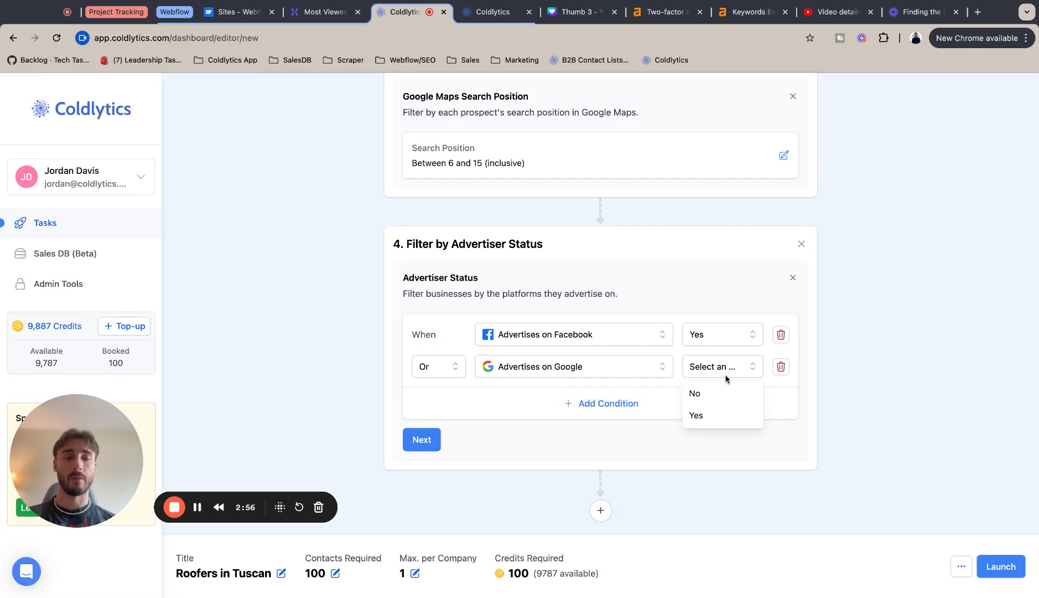
left_click(720, 415)
Step: Add a third Or condition for Advertises on LinkedIn with Yes and save the advertiser filter
left_click(602, 404)
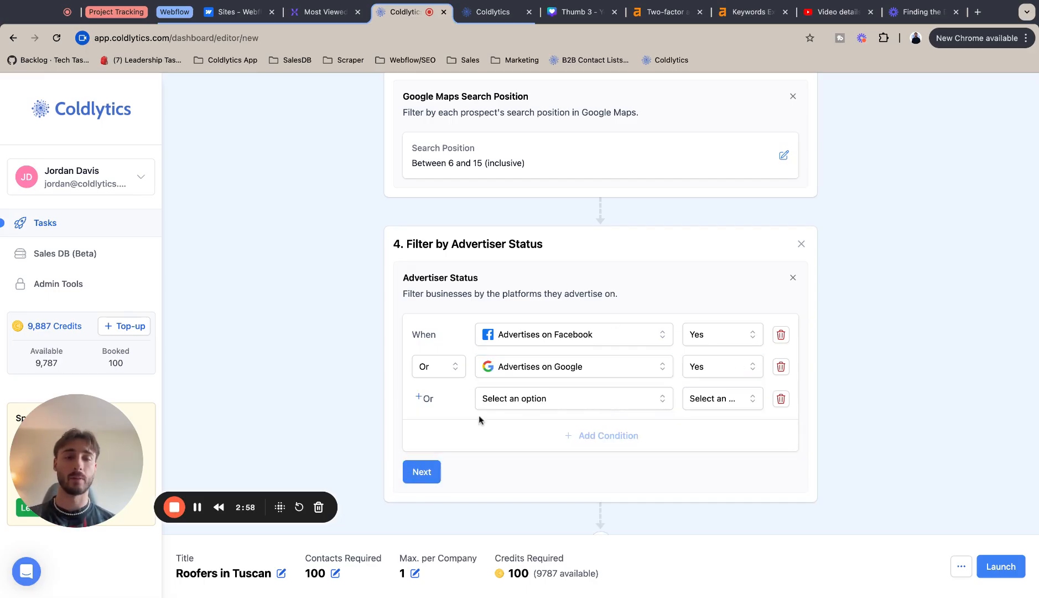
left_click(519, 401)
left_click(519, 427)
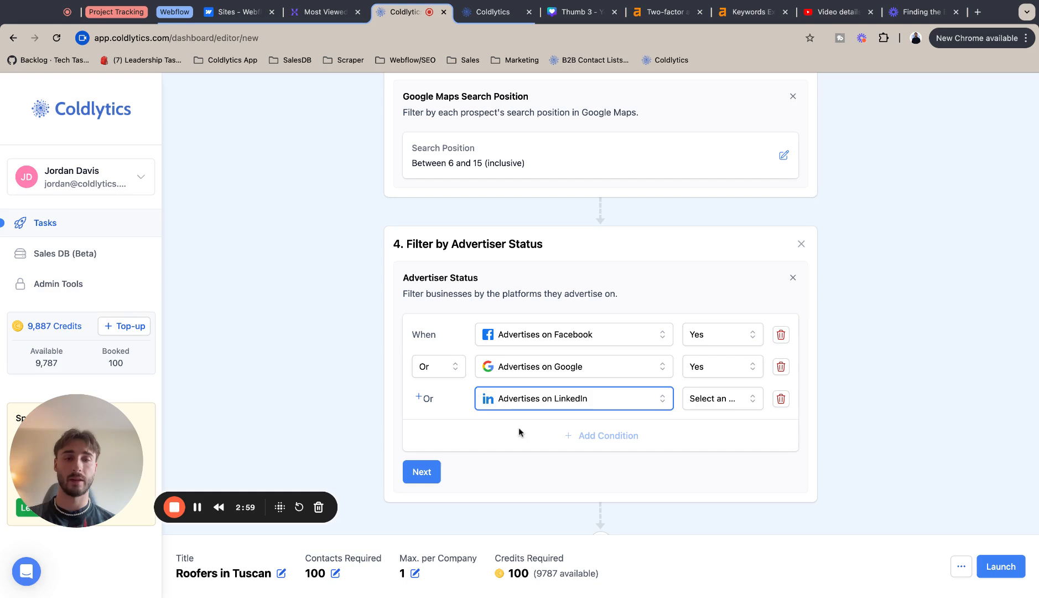
left_click(733, 408)
left_click(729, 448)
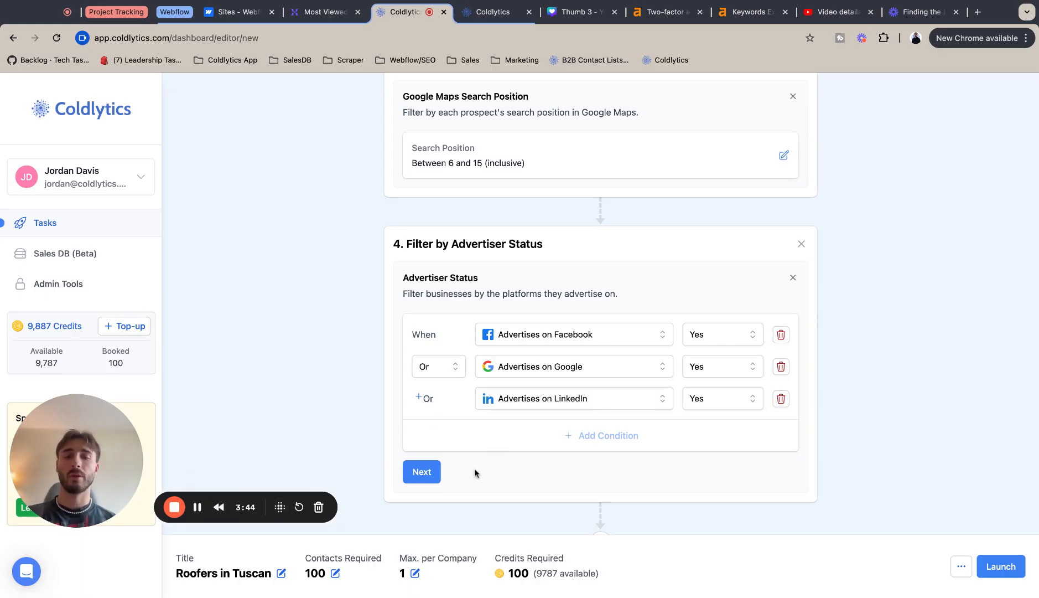
left_click(434, 482)
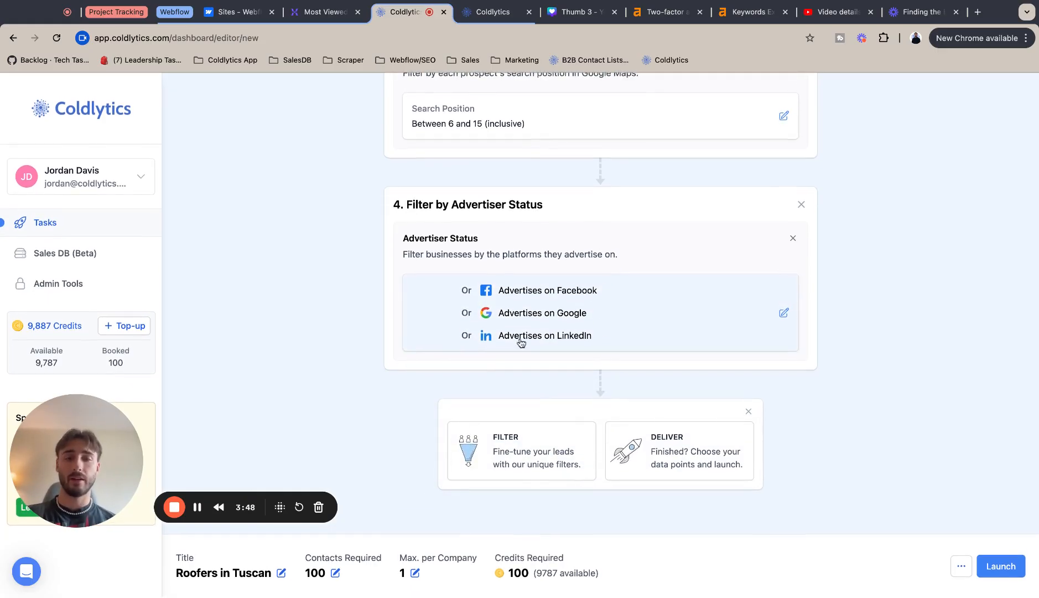
Step: Add the Deliver step after the filters and reset its auto-selected data points
scroll(457, 420, "up", 5)
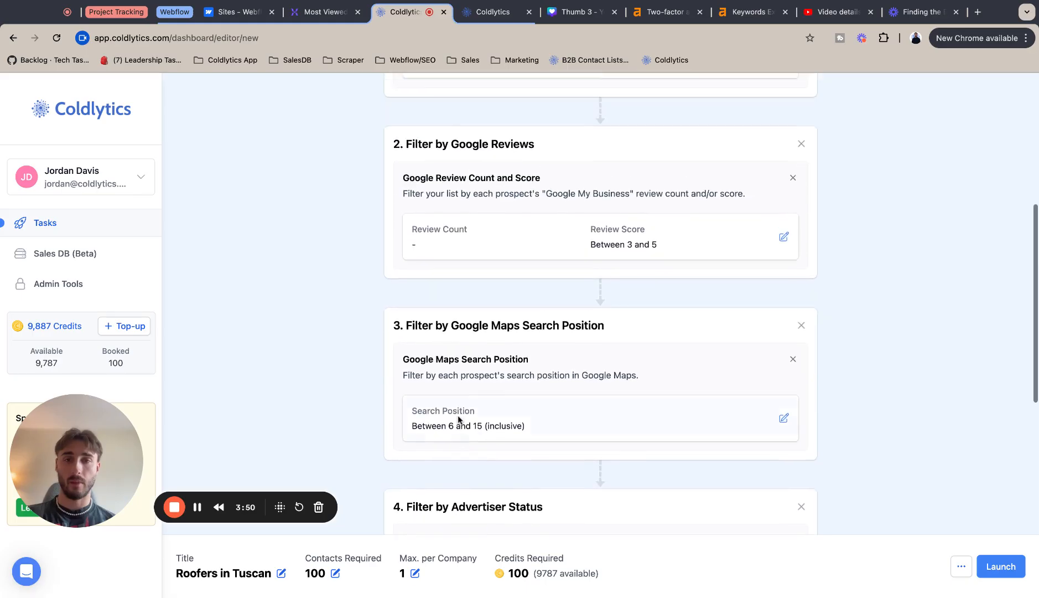
scroll(457, 419, "down", 3)
scroll(458, 415, "down", 2)
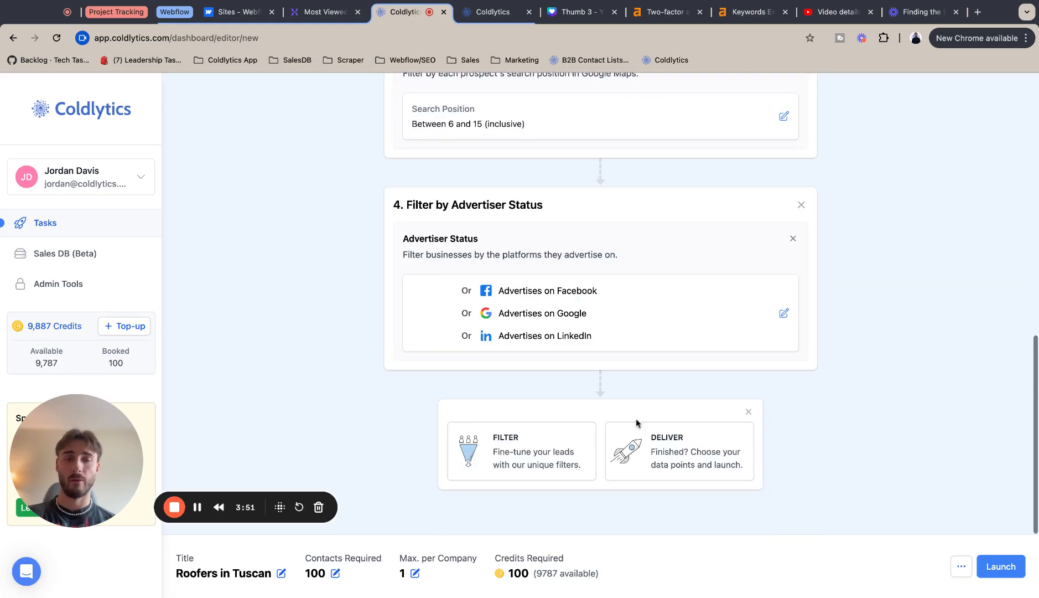
left_click(667, 440)
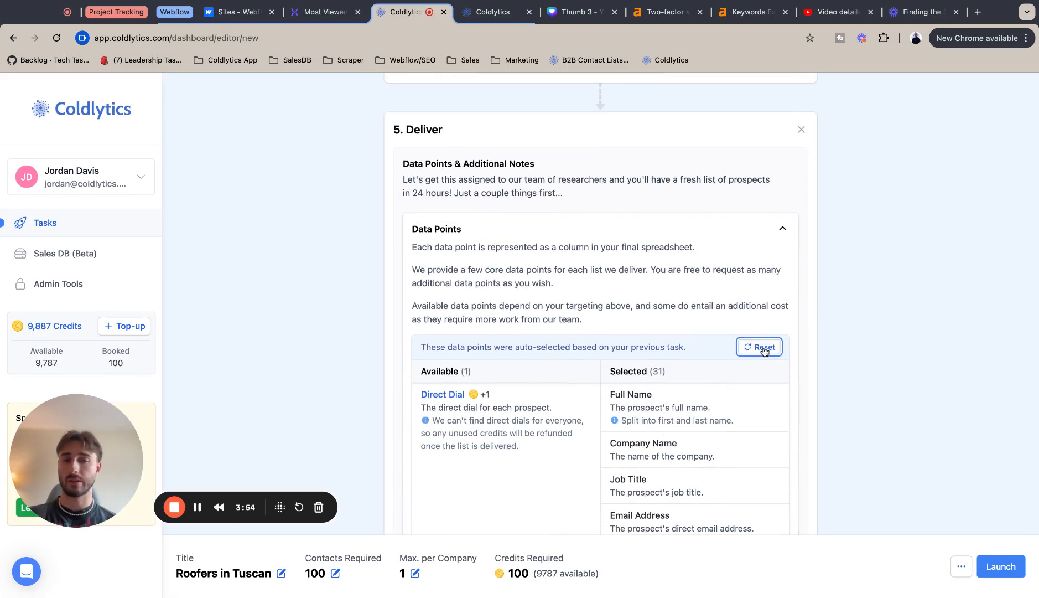
left_click(764, 348)
Step: Review the core data points and add Phone Number, Google Review Count, Google Review Score, GMB Profile and GMB Claimed
scroll(736, 310, "down", 2)
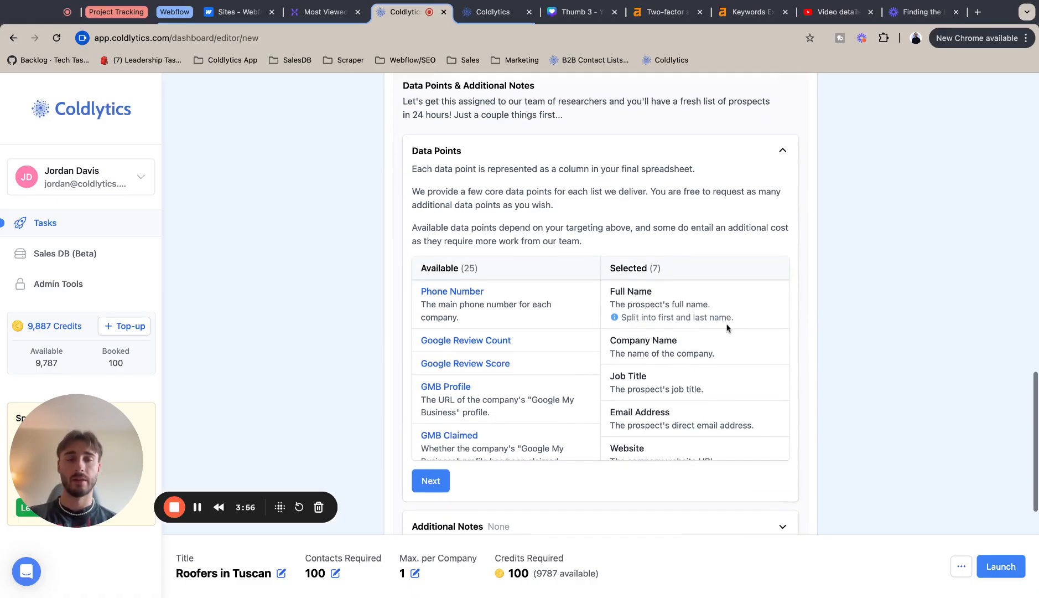
scroll(727, 328, "down", 3)
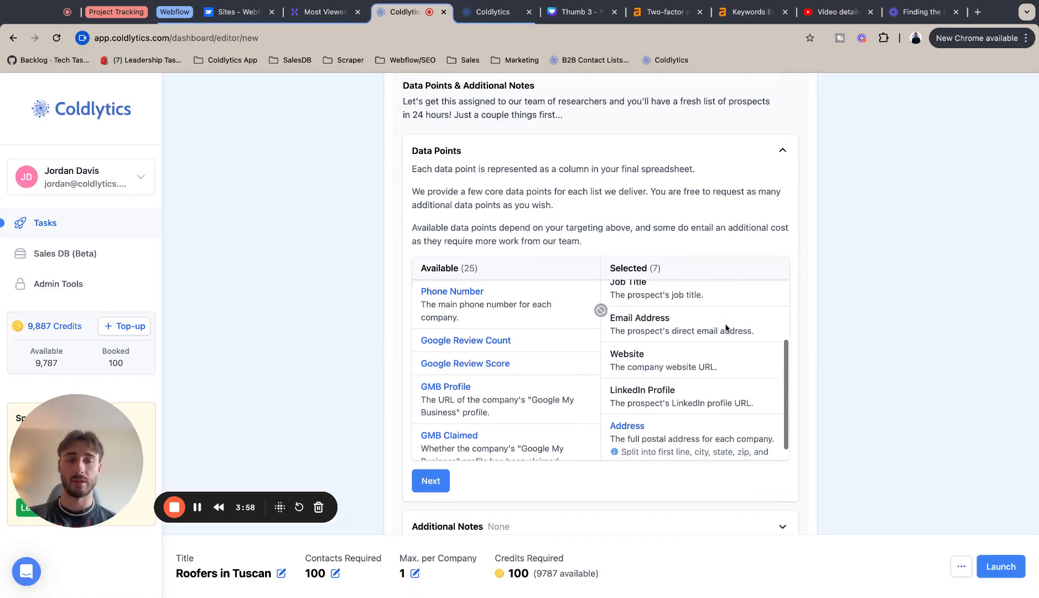
scroll(687, 324, "up", 3)
scroll(645, 321, "down", 1)
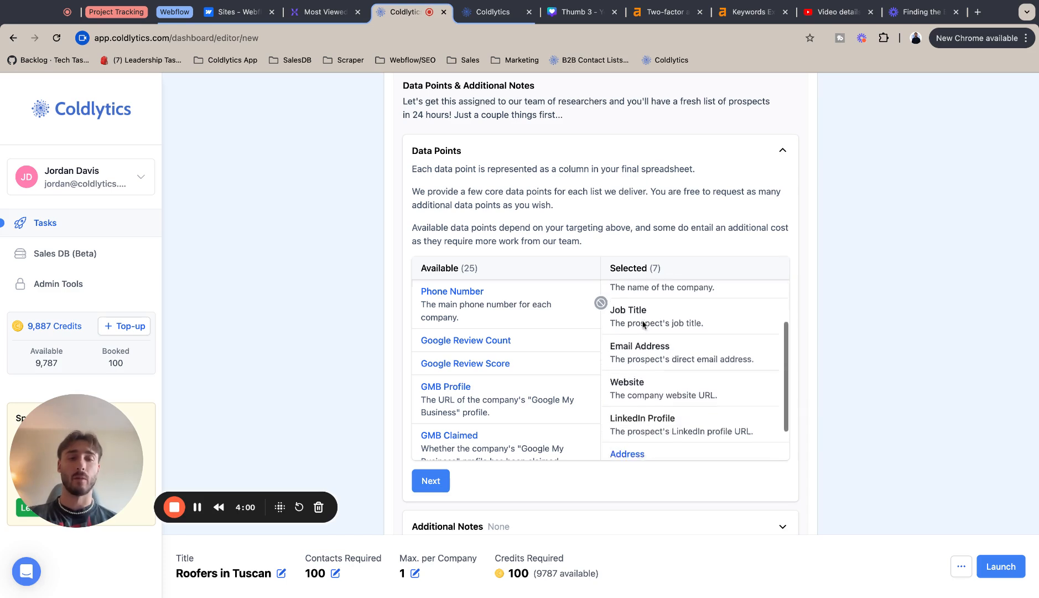
scroll(644, 325, "down", 1)
scroll(644, 325, "up", 3)
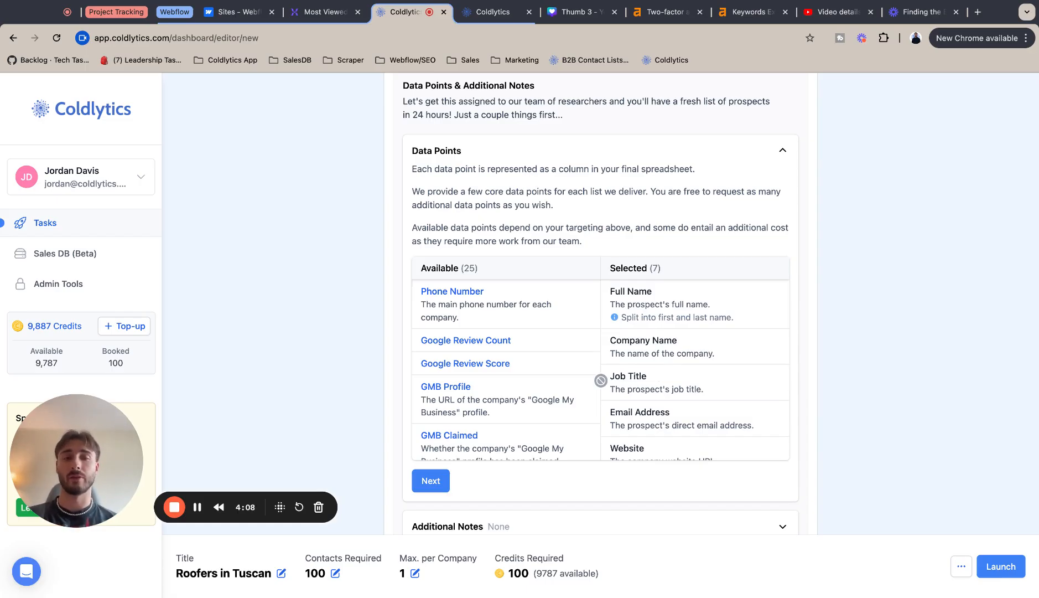
left_click(559, 309)
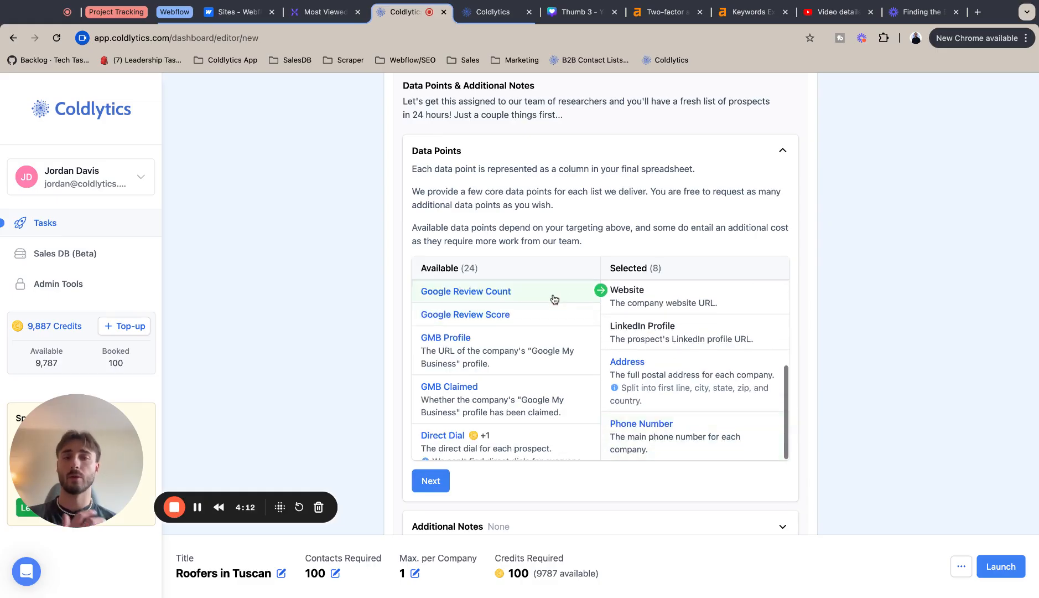
left_click(554, 299)
left_click(554, 299)
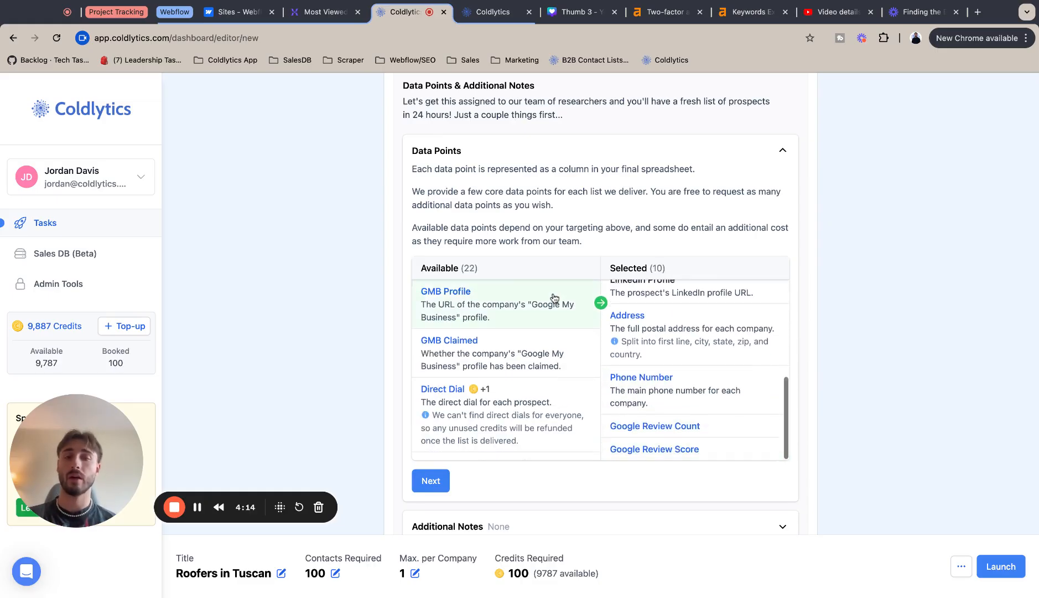
left_click(524, 309)
left_click(525, 316)
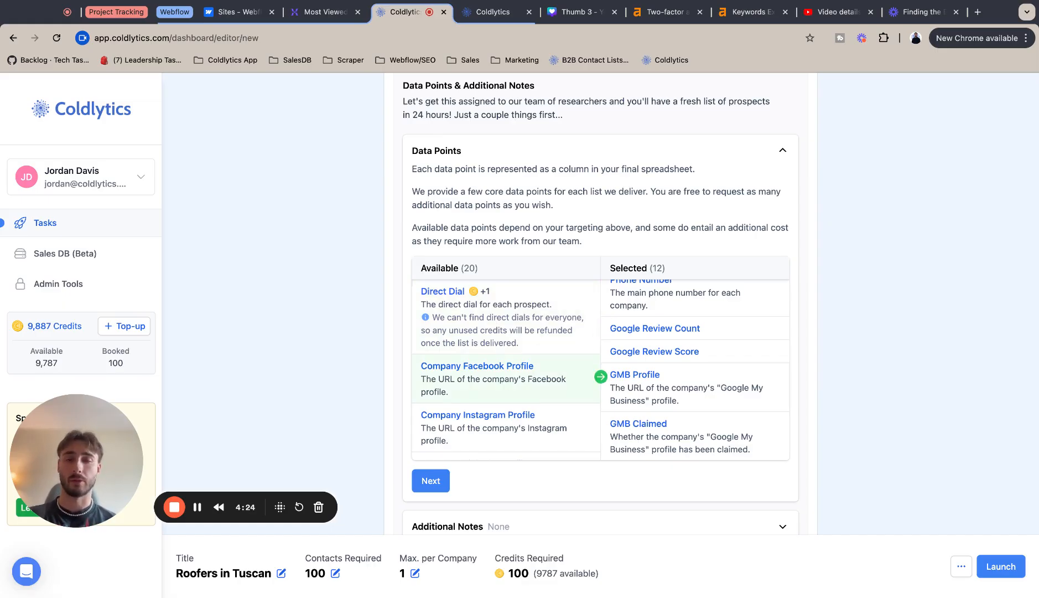
Step: Add the company's Facebook, Instagram, LinkedIn, TikTok and Twitter profiles to the selected data points
scroll(504, 345, "down", 1)
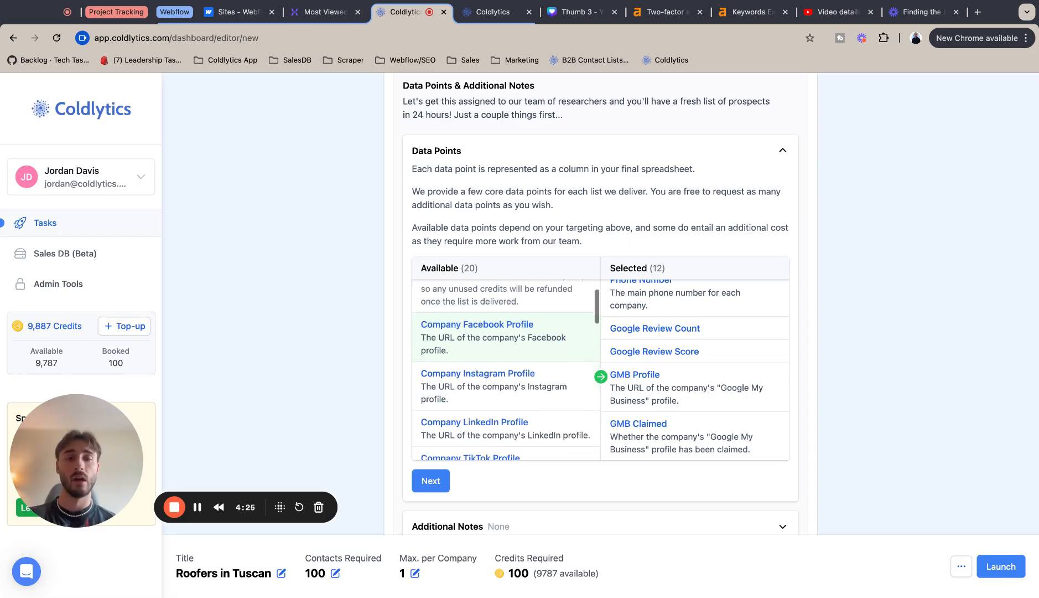
left_click(503, 343)
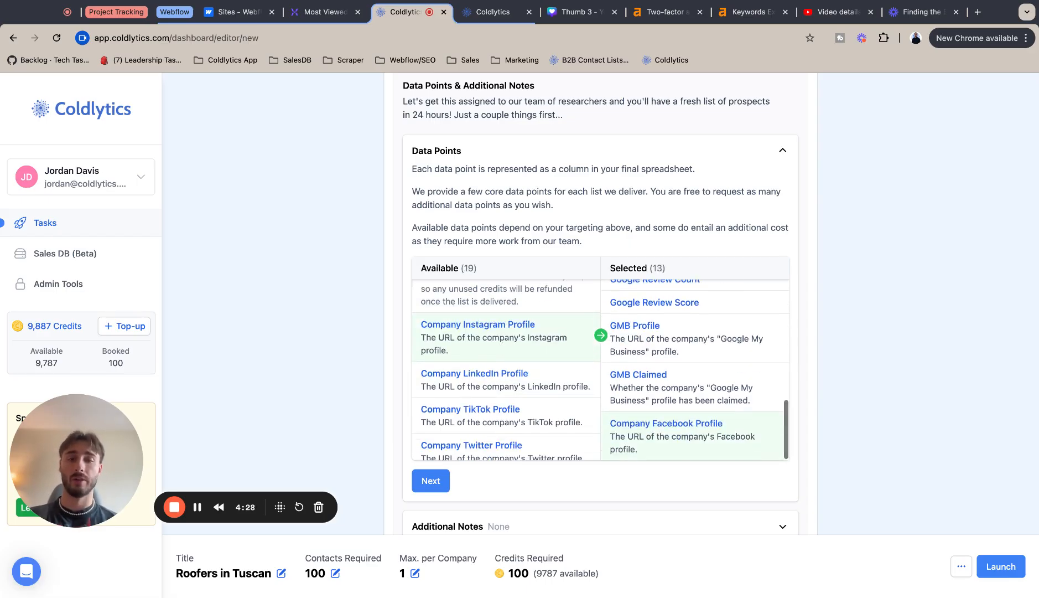
left_click(503, 343)
left_click(504, 343)
left_click(503, 332)
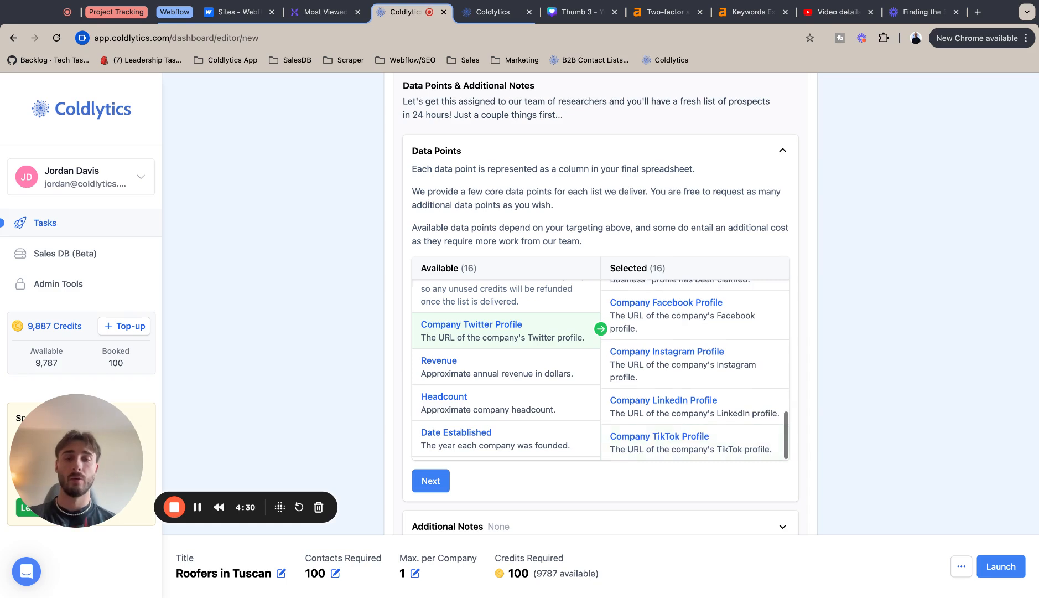
left_click(504, 332)
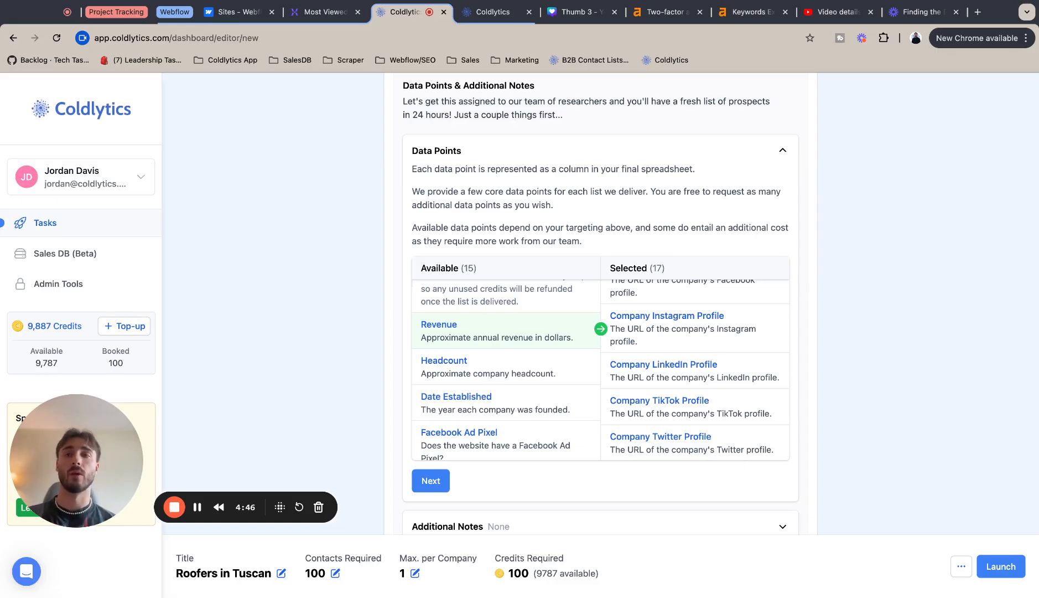
Step: Add Revenue, Headcount and Date Established to the selected data points
scroll(567, 330, "up", 2)
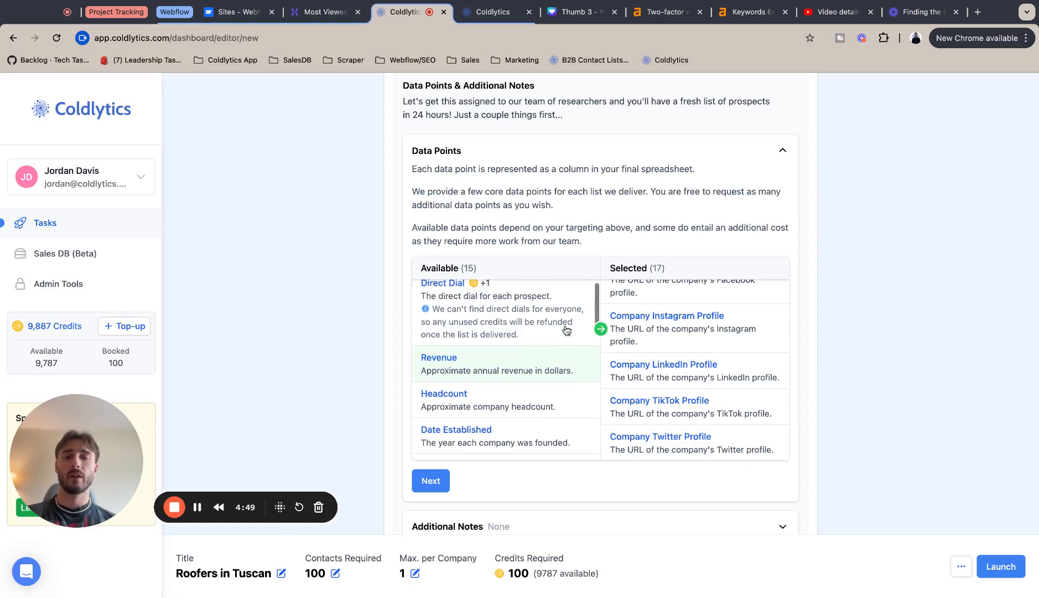
scroll(567, 331, "down", 1)
left_click(559, 331)
left_click(539, 338)
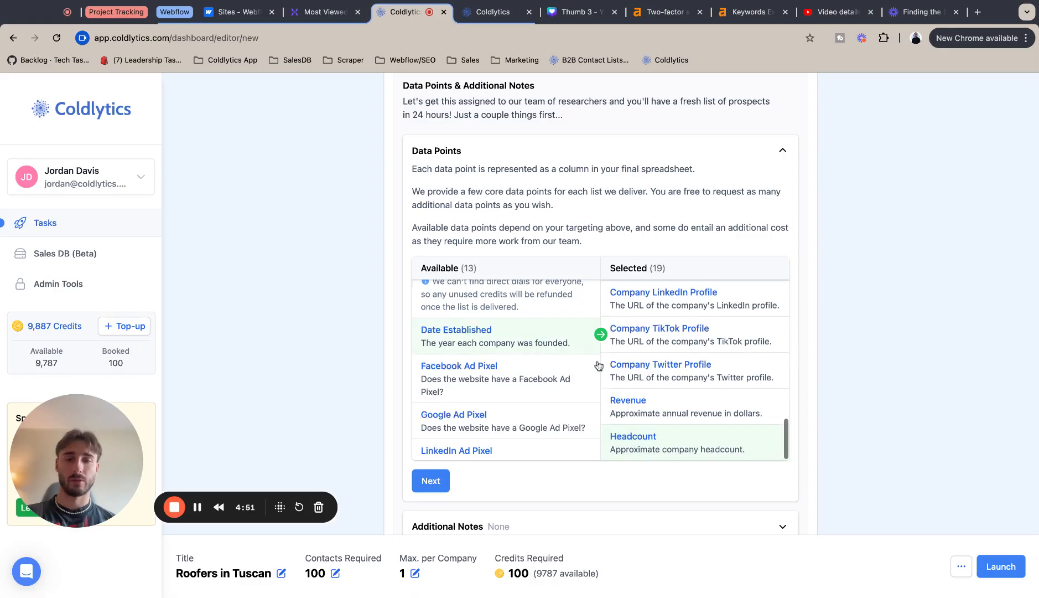
scroll(667, 406, "down", 1)
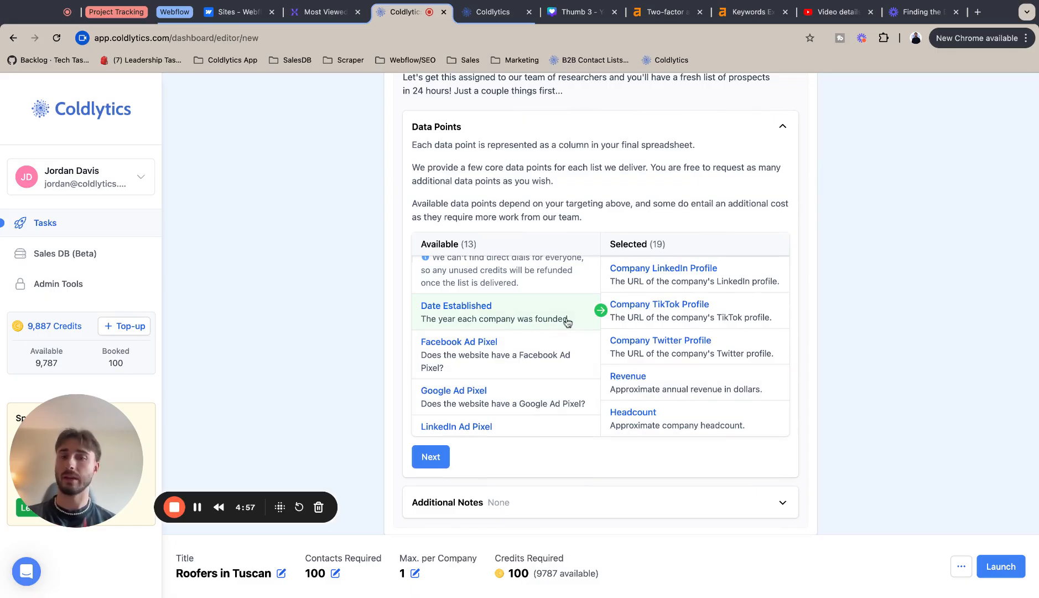
left_click(544, 316)
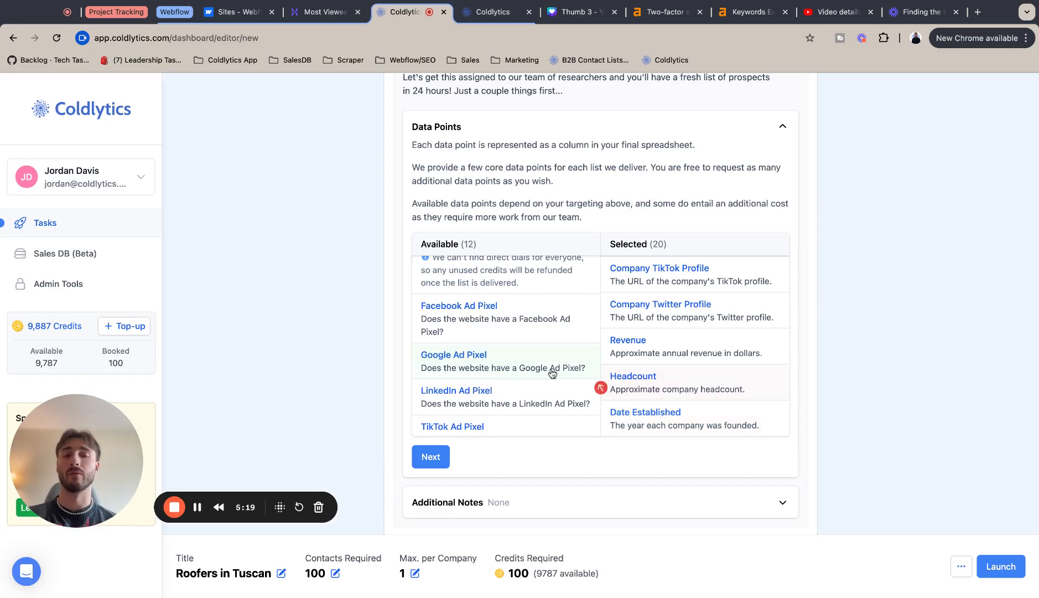
Step: Add the Facebook, Google, LinkedIn and TikTok Ad Pixel data points to the list
left_click(468, 332)
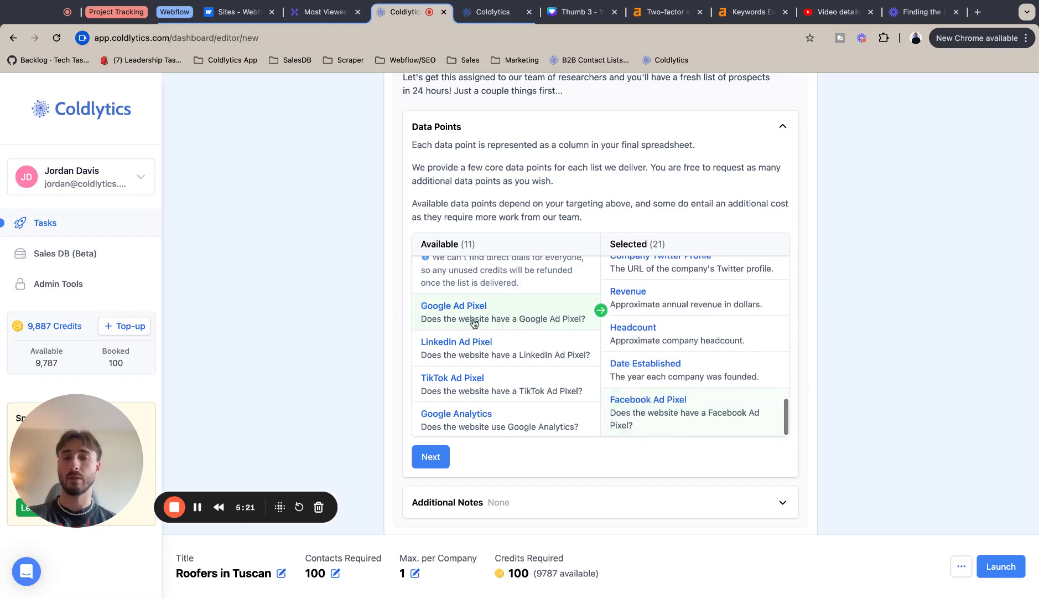
left_click(475, 323)
left_click(475, 324)
left_click(475, 322)
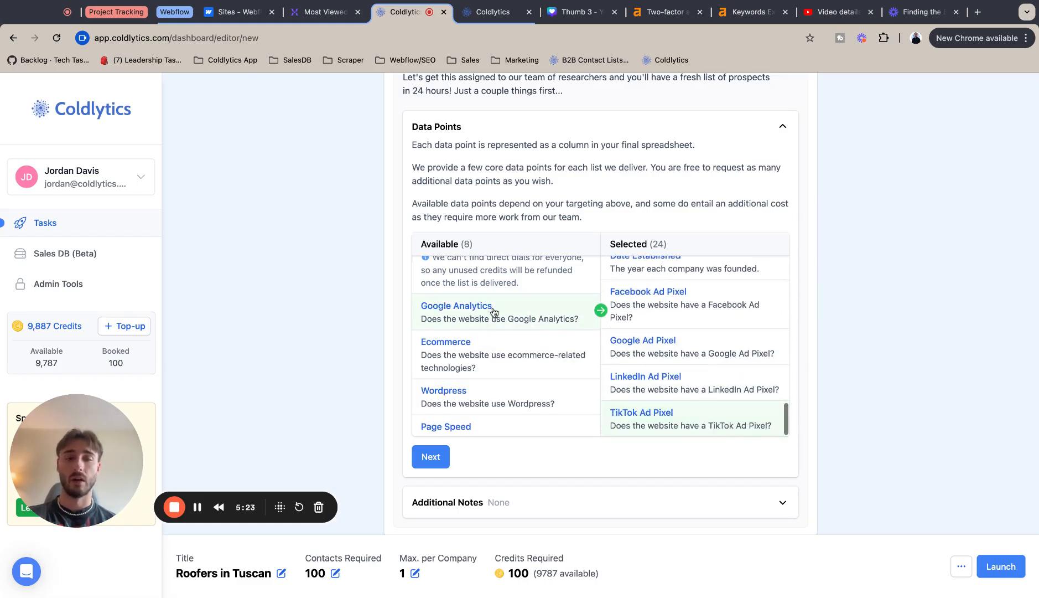
Step: Add the Google Analytics, Ecommerce and Wordpress data points to the list
scroll(550, 158, "up", 4)
scroll(584, 228, "down", 4)
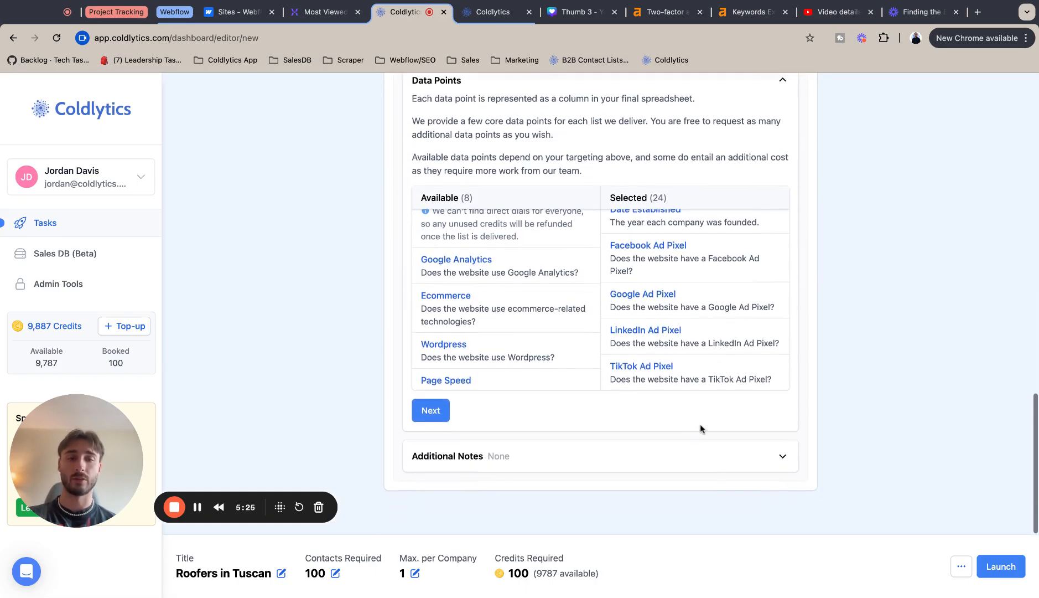
scroll(701, 424, "up", 2)
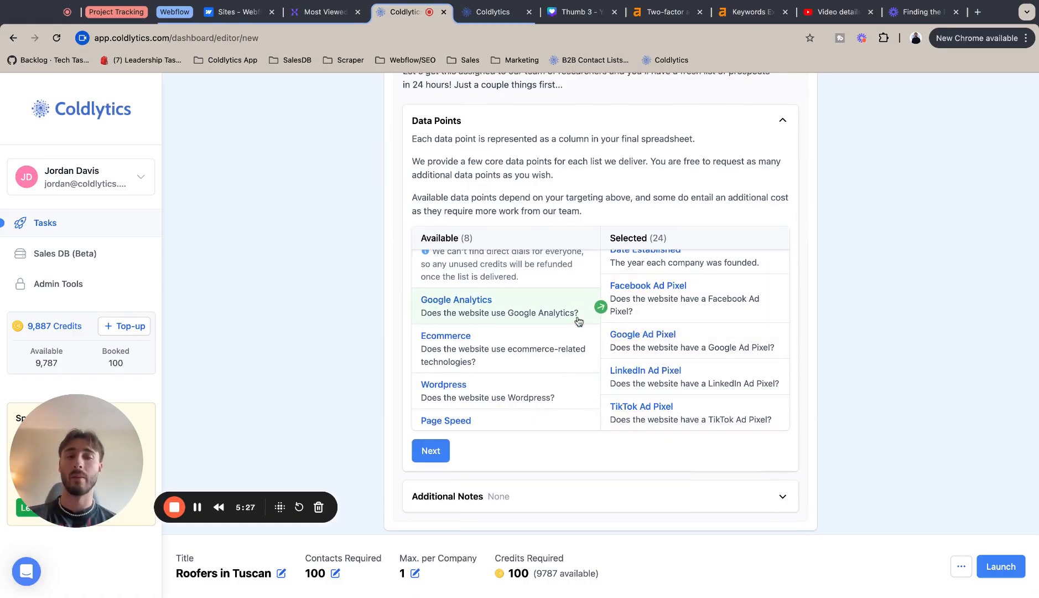
left_click(498, 314)
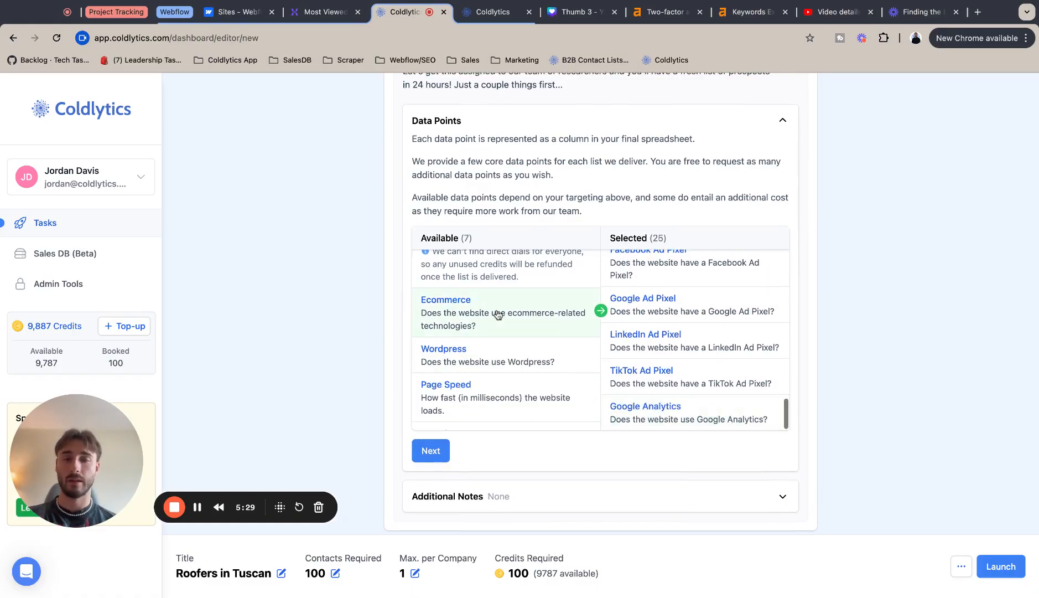
left_click(468, 326)
left_click(467, 326)
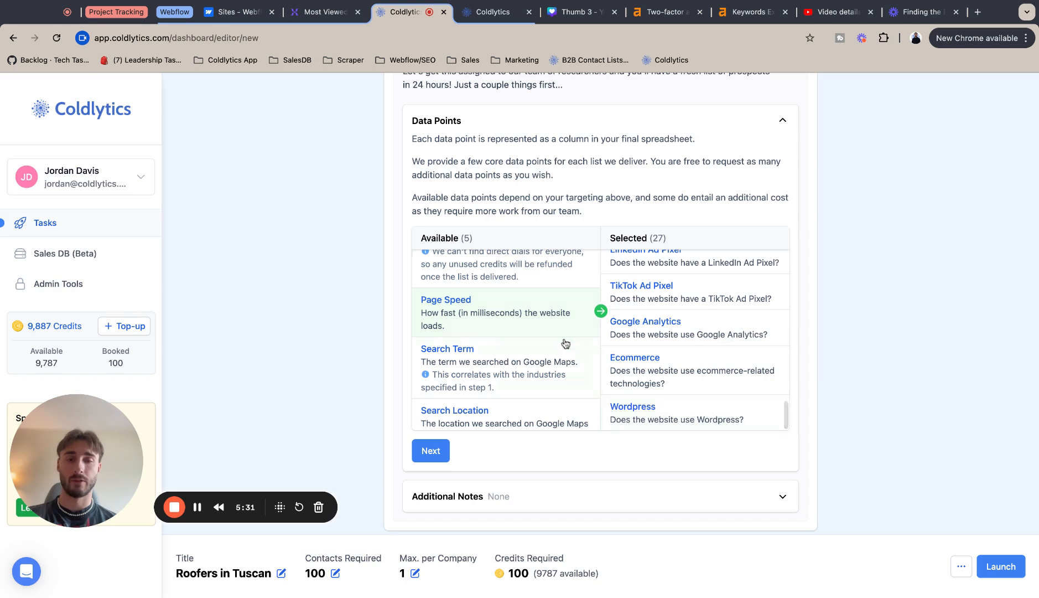
Step: Add Page Speed, Search Term and Search Location to the selected data points
scroll(731, 364, "down", 1)
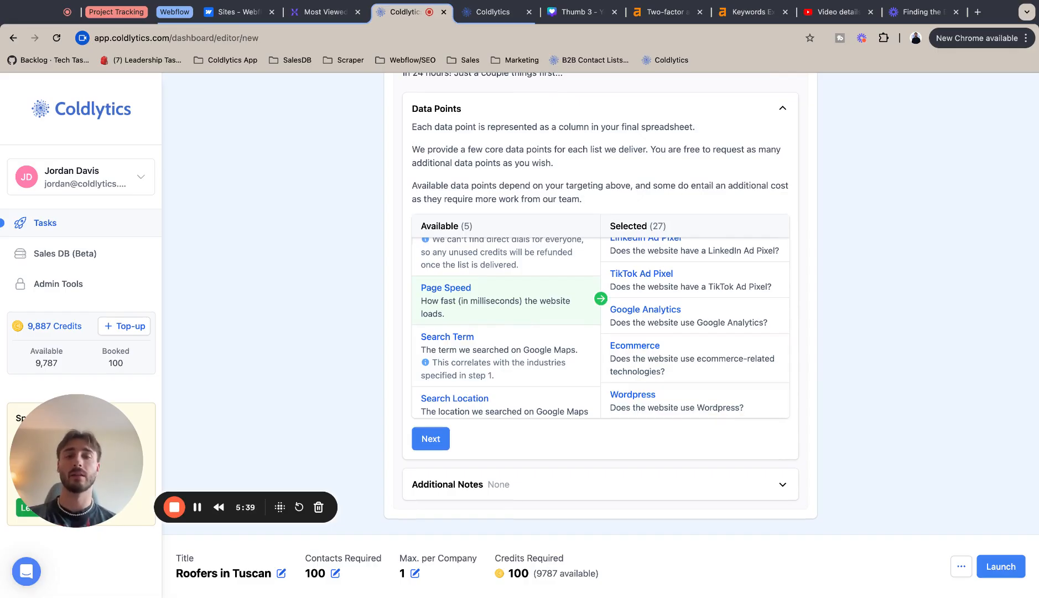
left_click(483, 301)
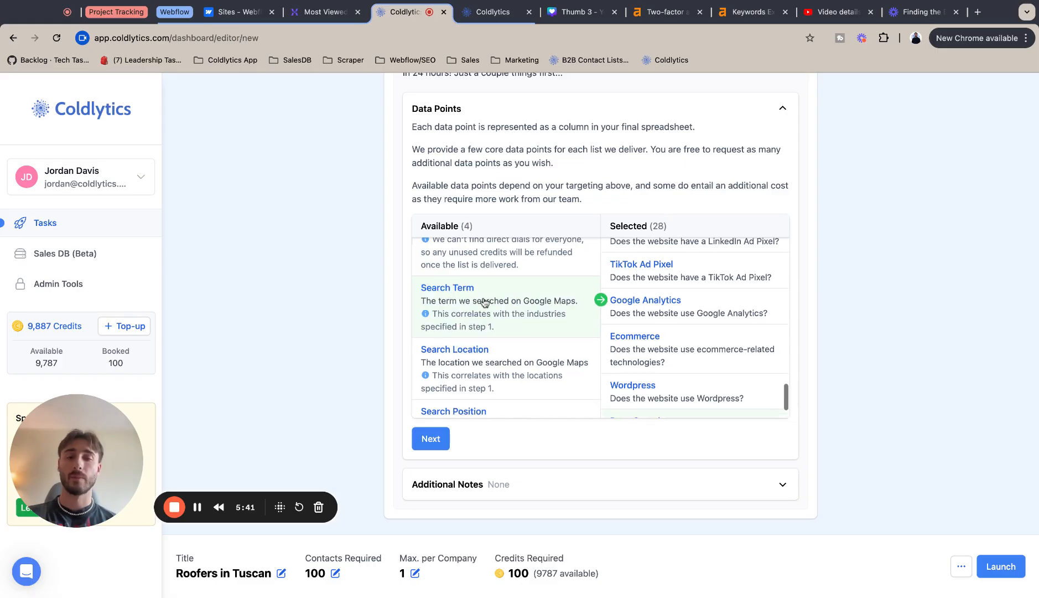
left_click(497, 316)
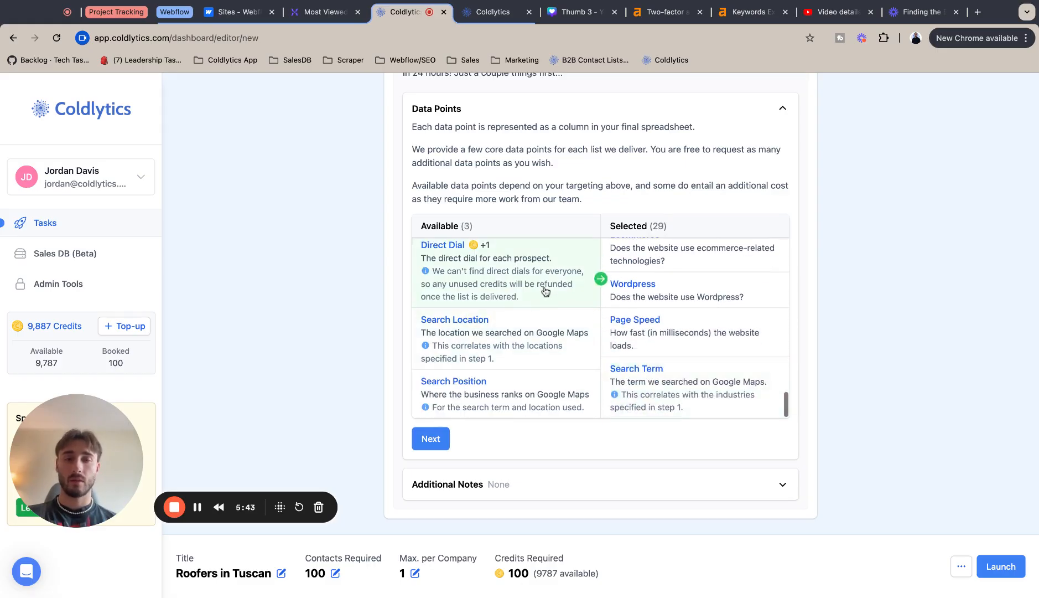
left_click(470, 355)
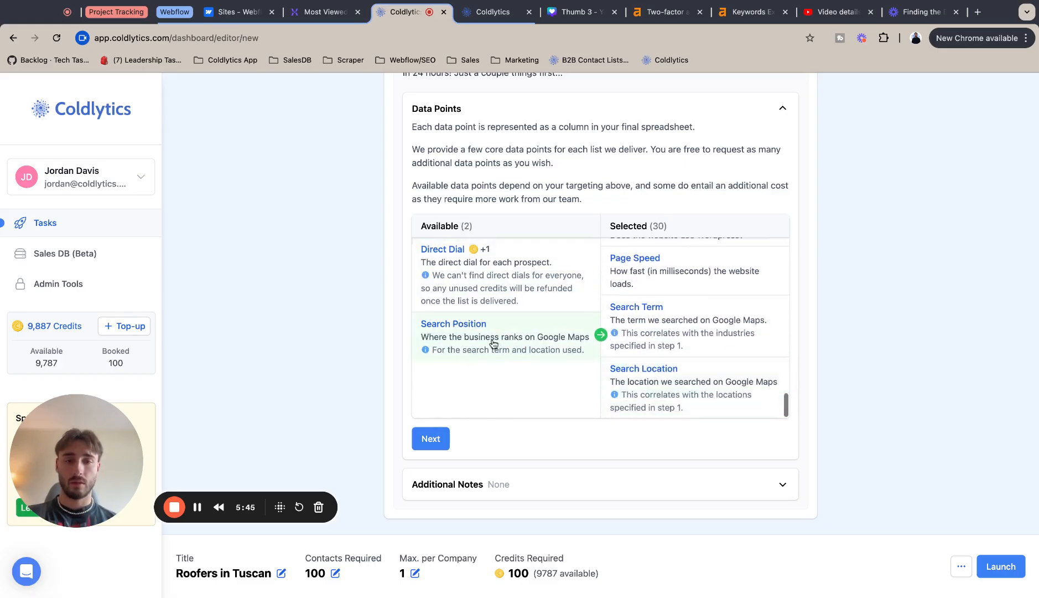
Step: Add Search Position to the selected data points and finish the Deliver section with the additional notes left blank
left_click(504, 345)
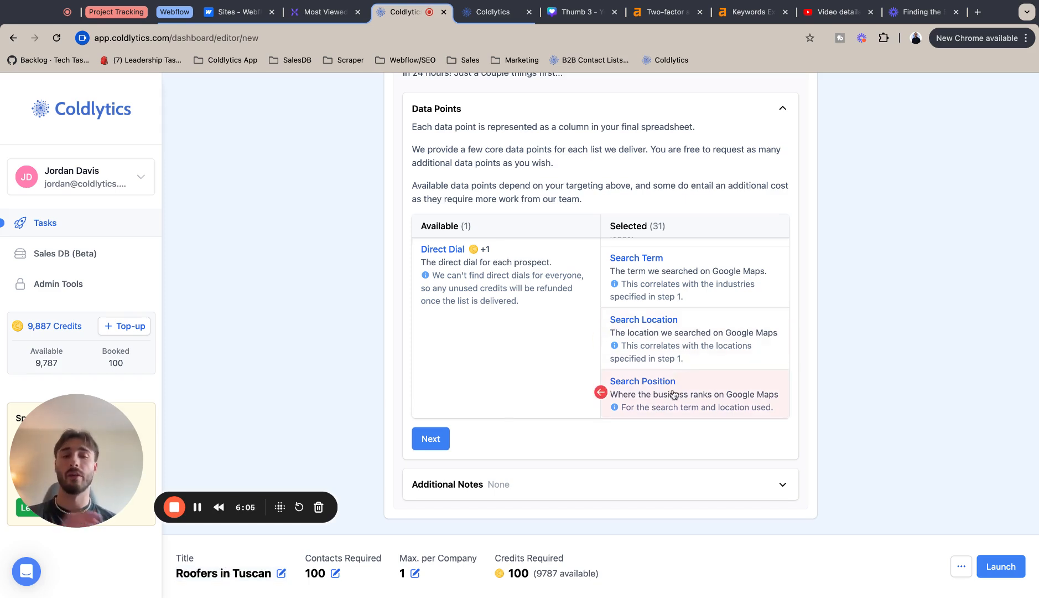
left_click(431, 440)
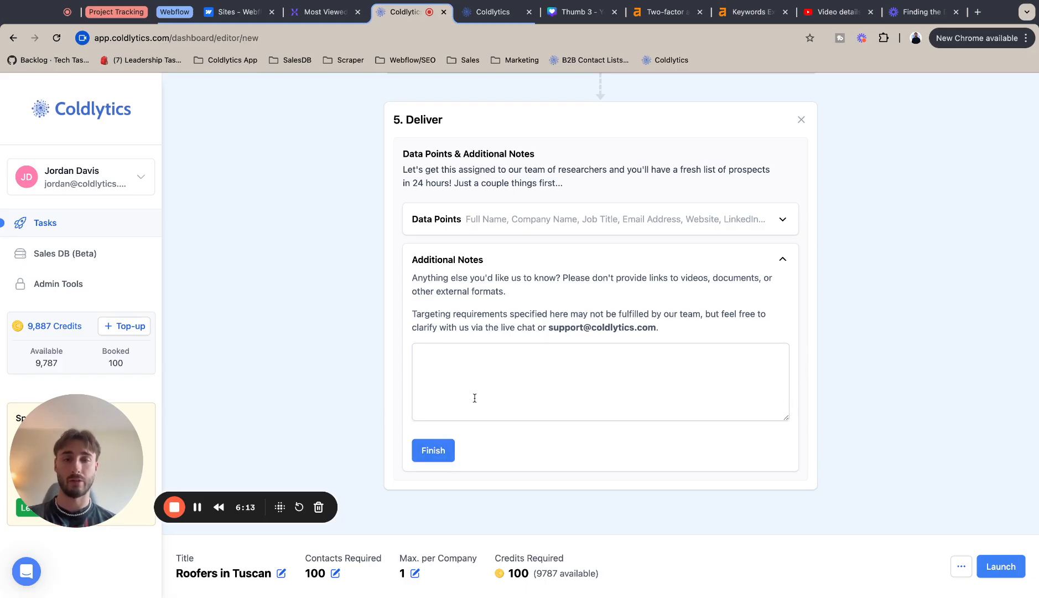
left_click(441, 450)
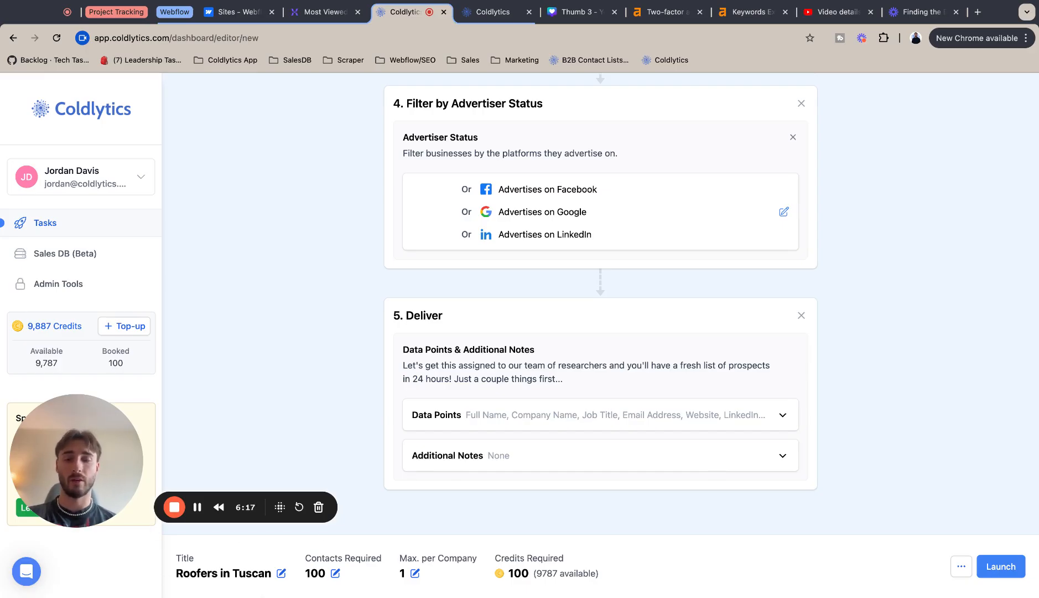
Step: Launch the Roofers in Tuscan task and view the explanation of its status in the active tasks list
left_click(962, 566)
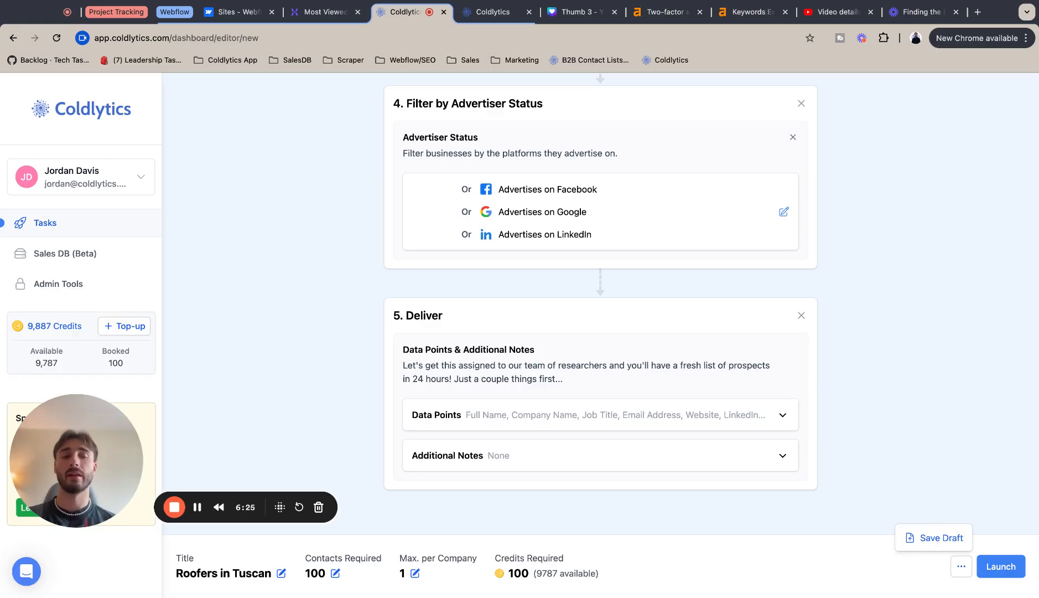
left_click(921, 499)
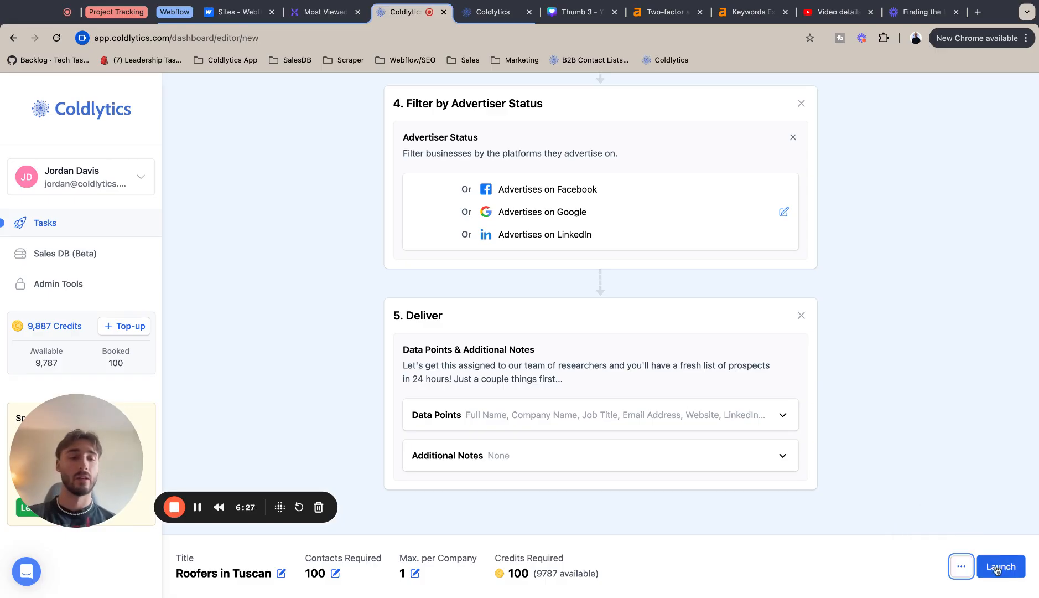
left_click(997, 567)
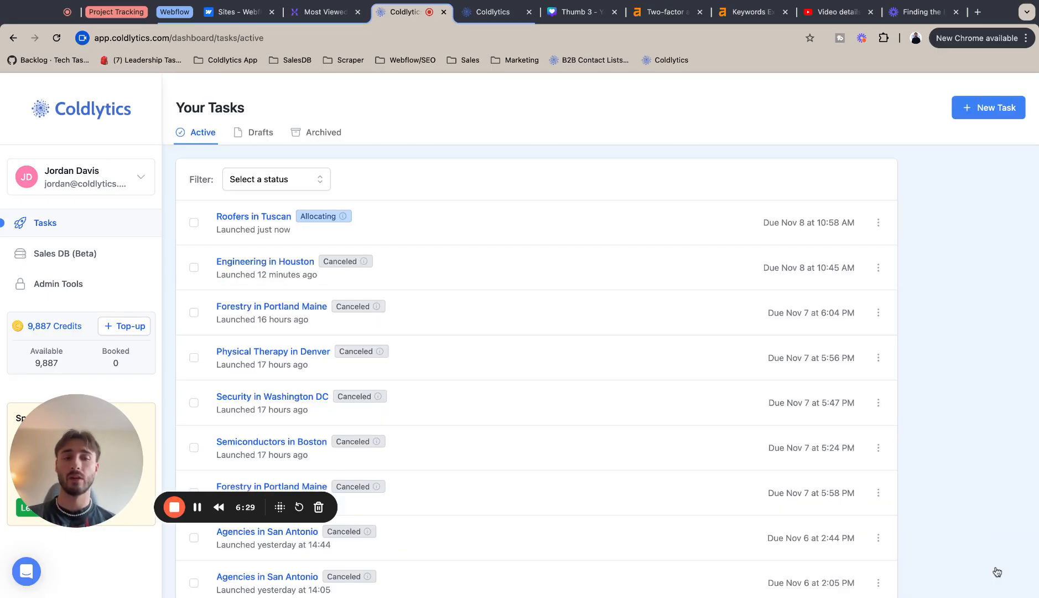
mouse_move(308, 217)
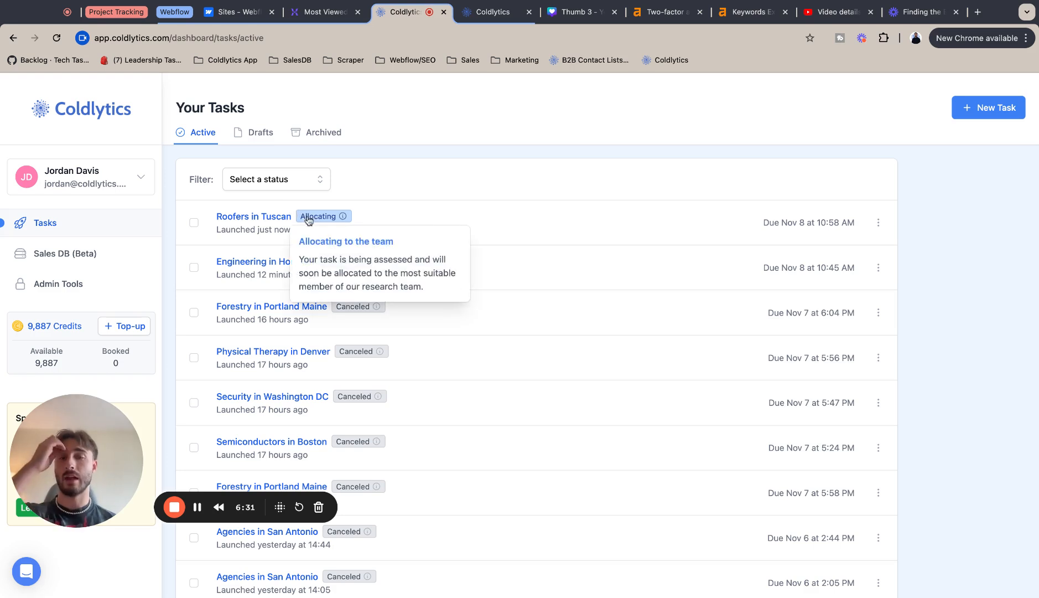